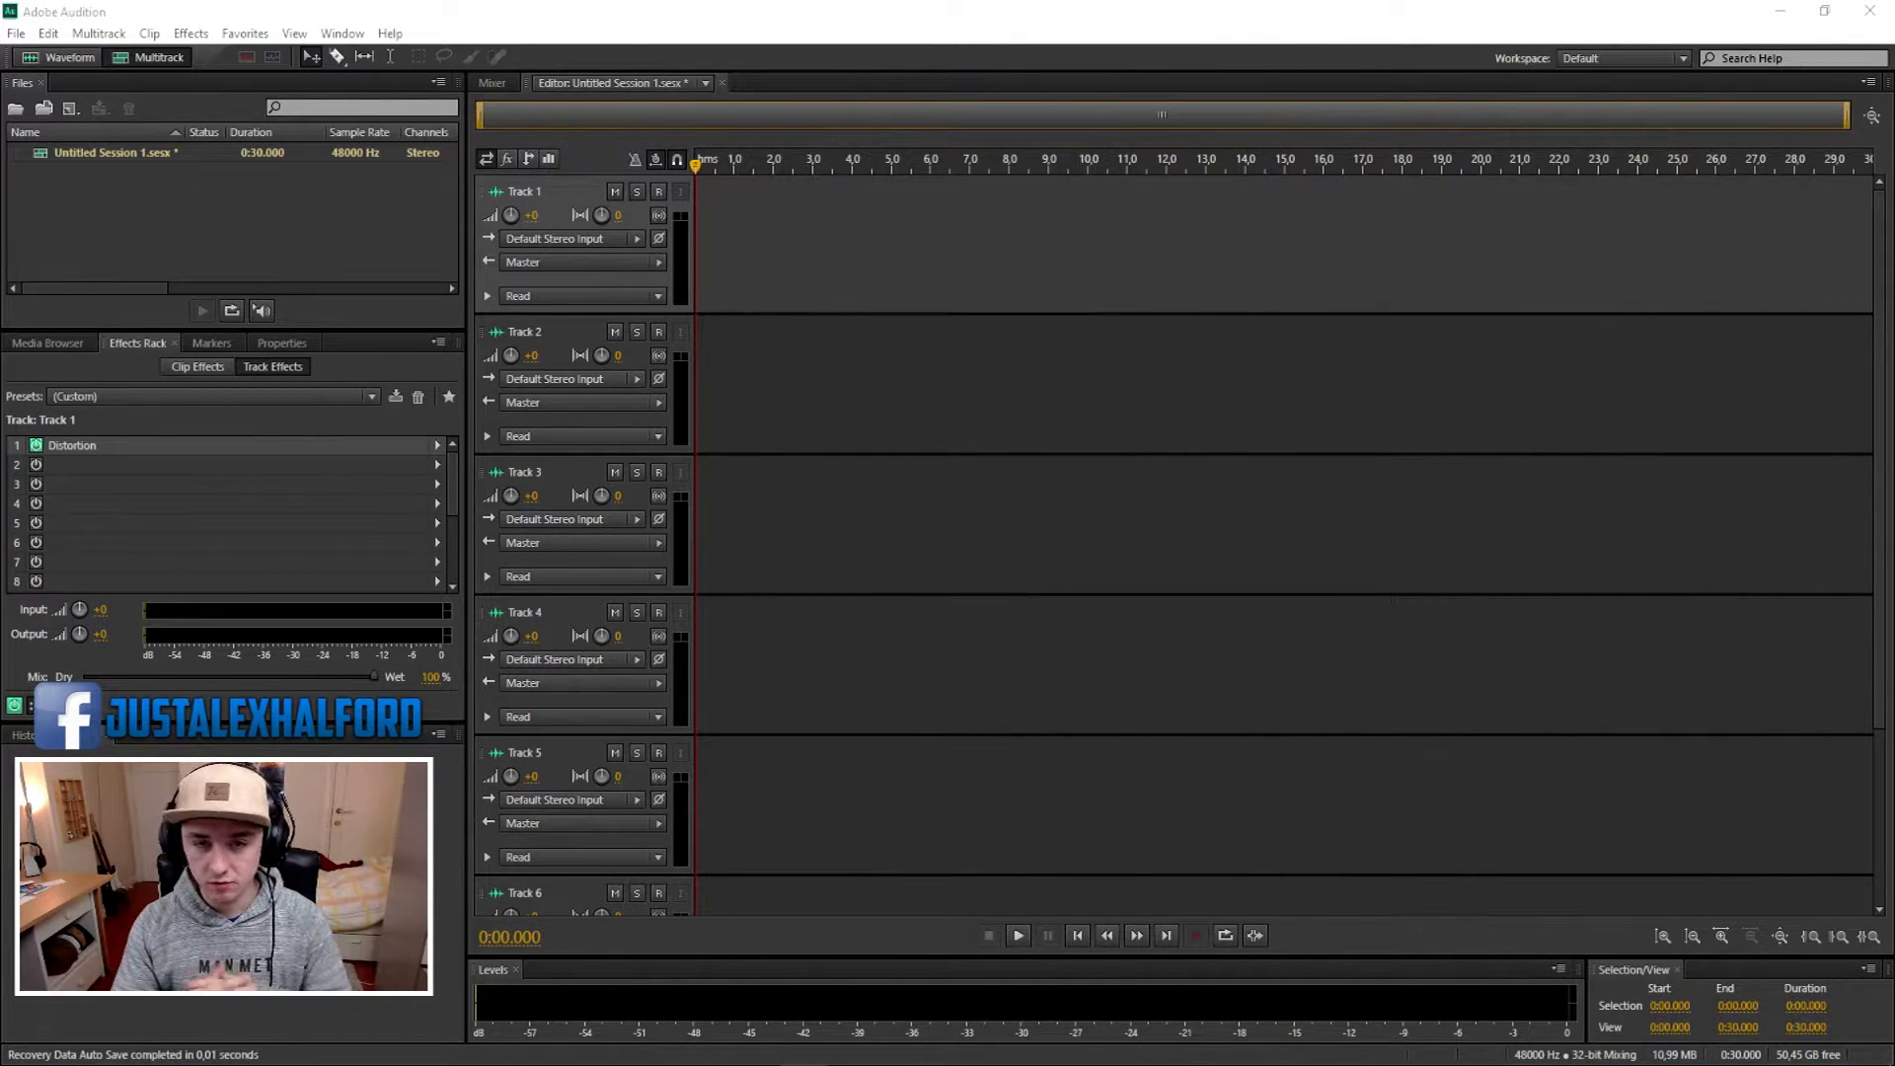
# Step: Record a roughly 14-second voice take on armed Track 1, then play it back from the start
pyautogui.click(659, 191)
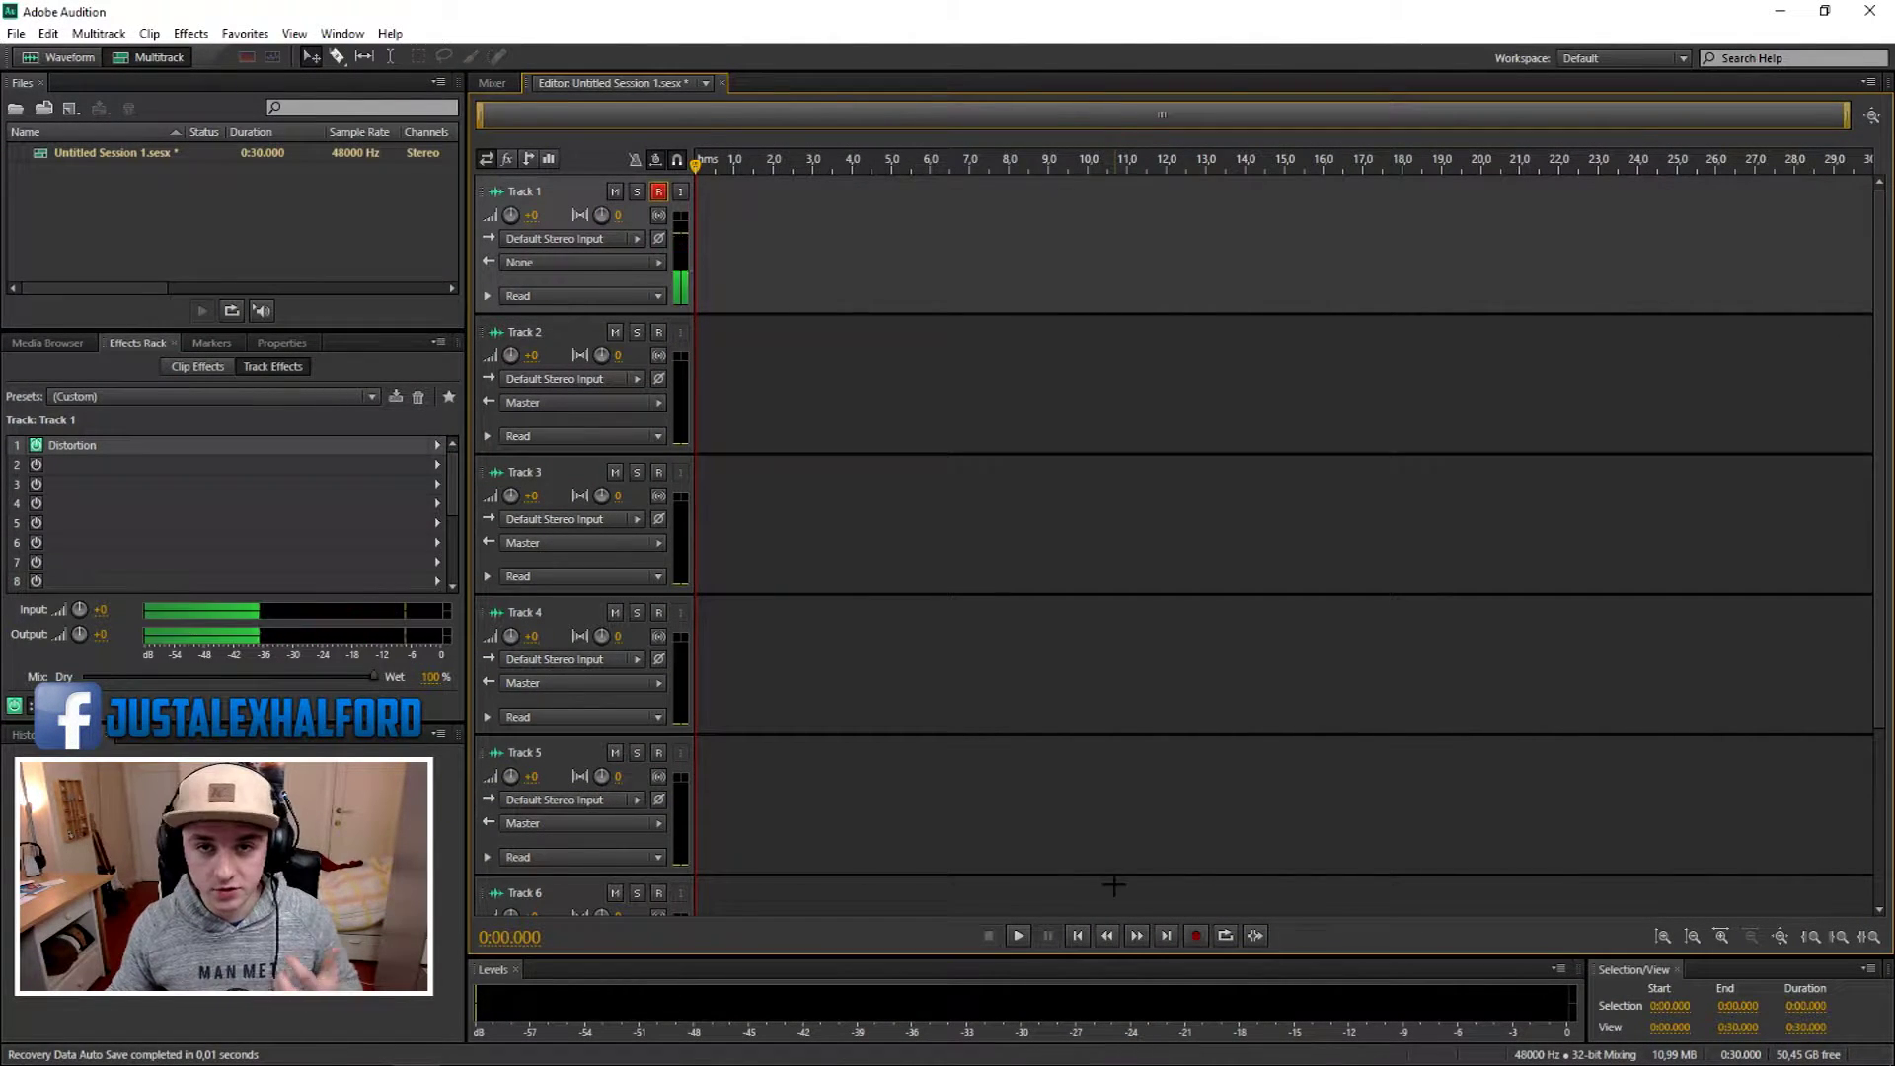
pyautogui.click(1195, 935)
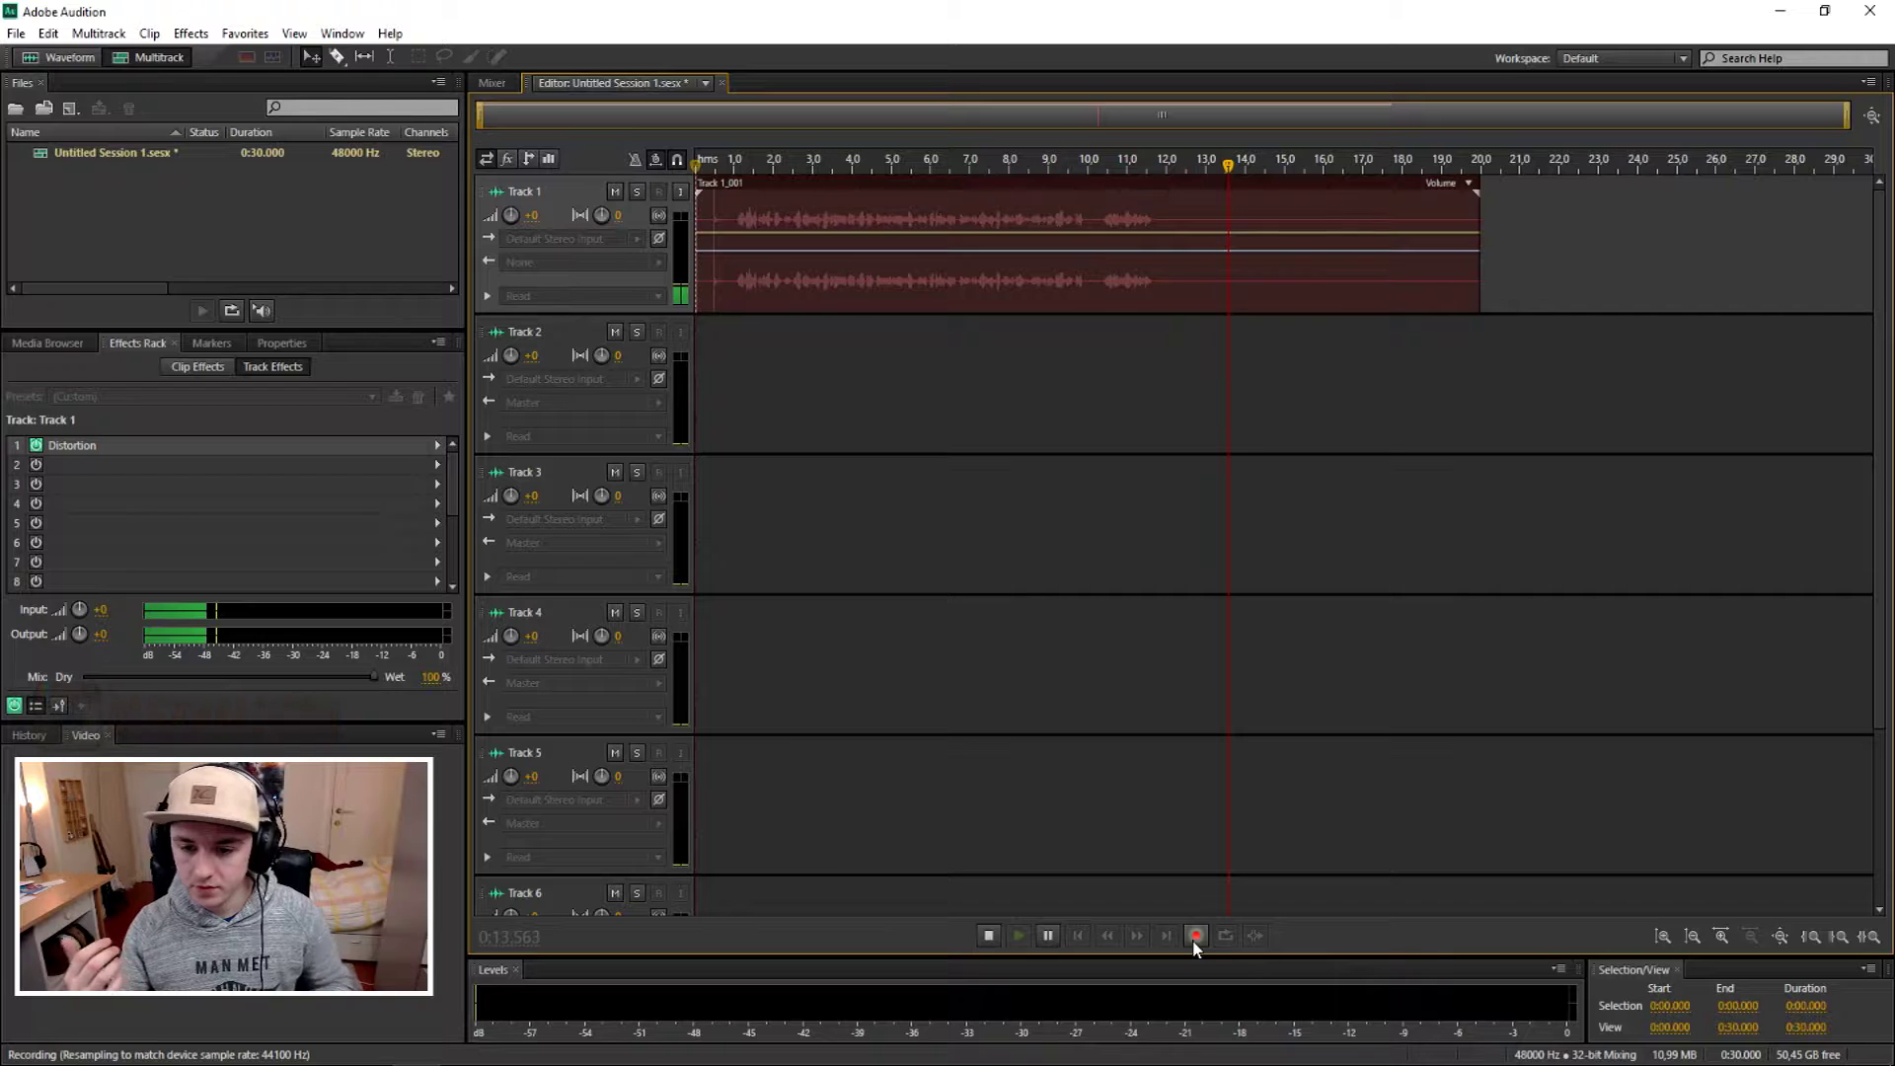
pyautogui.click(1194, 940)
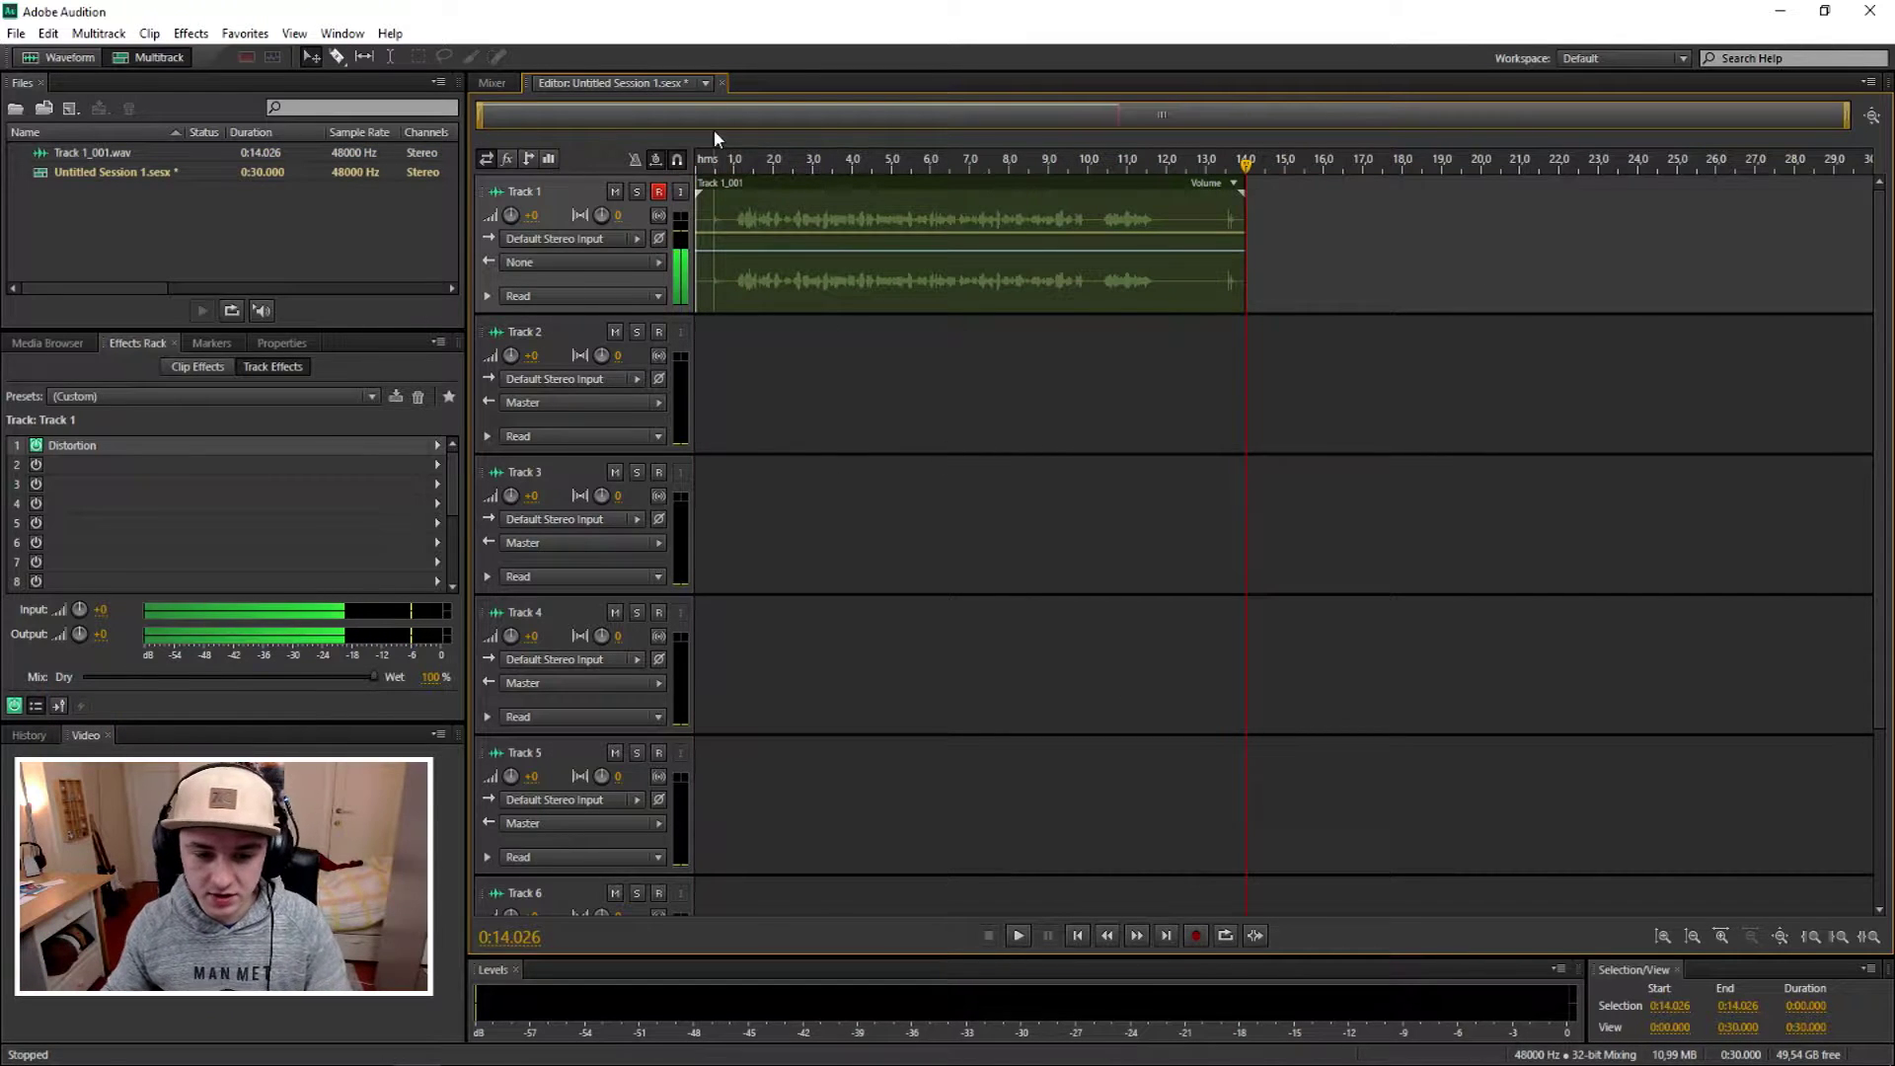
pyautogui.click(708, 162)
pyautogui.press('space')
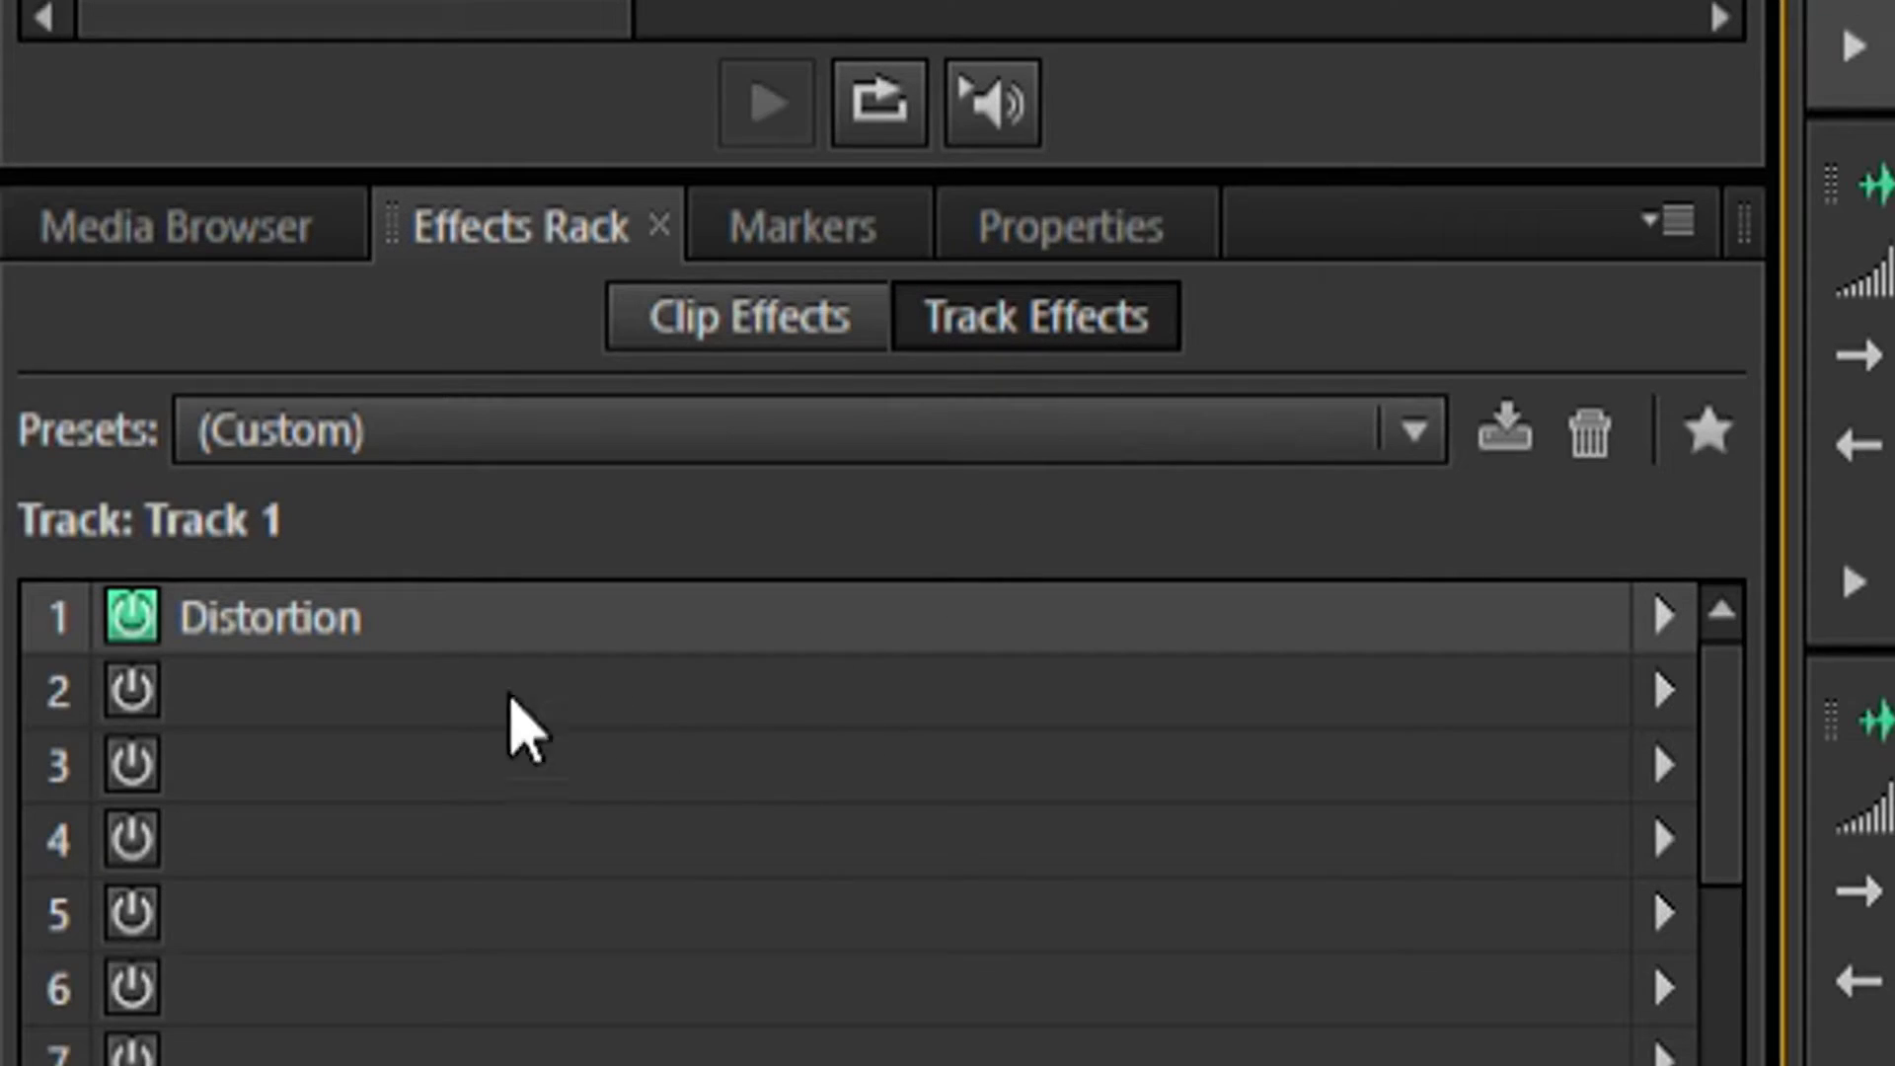
# Step: Delete the Distortion effect from slot 1 of Track 1's effects rack
pyautogui.click(515, 617)
pyautogui.press('Delete')
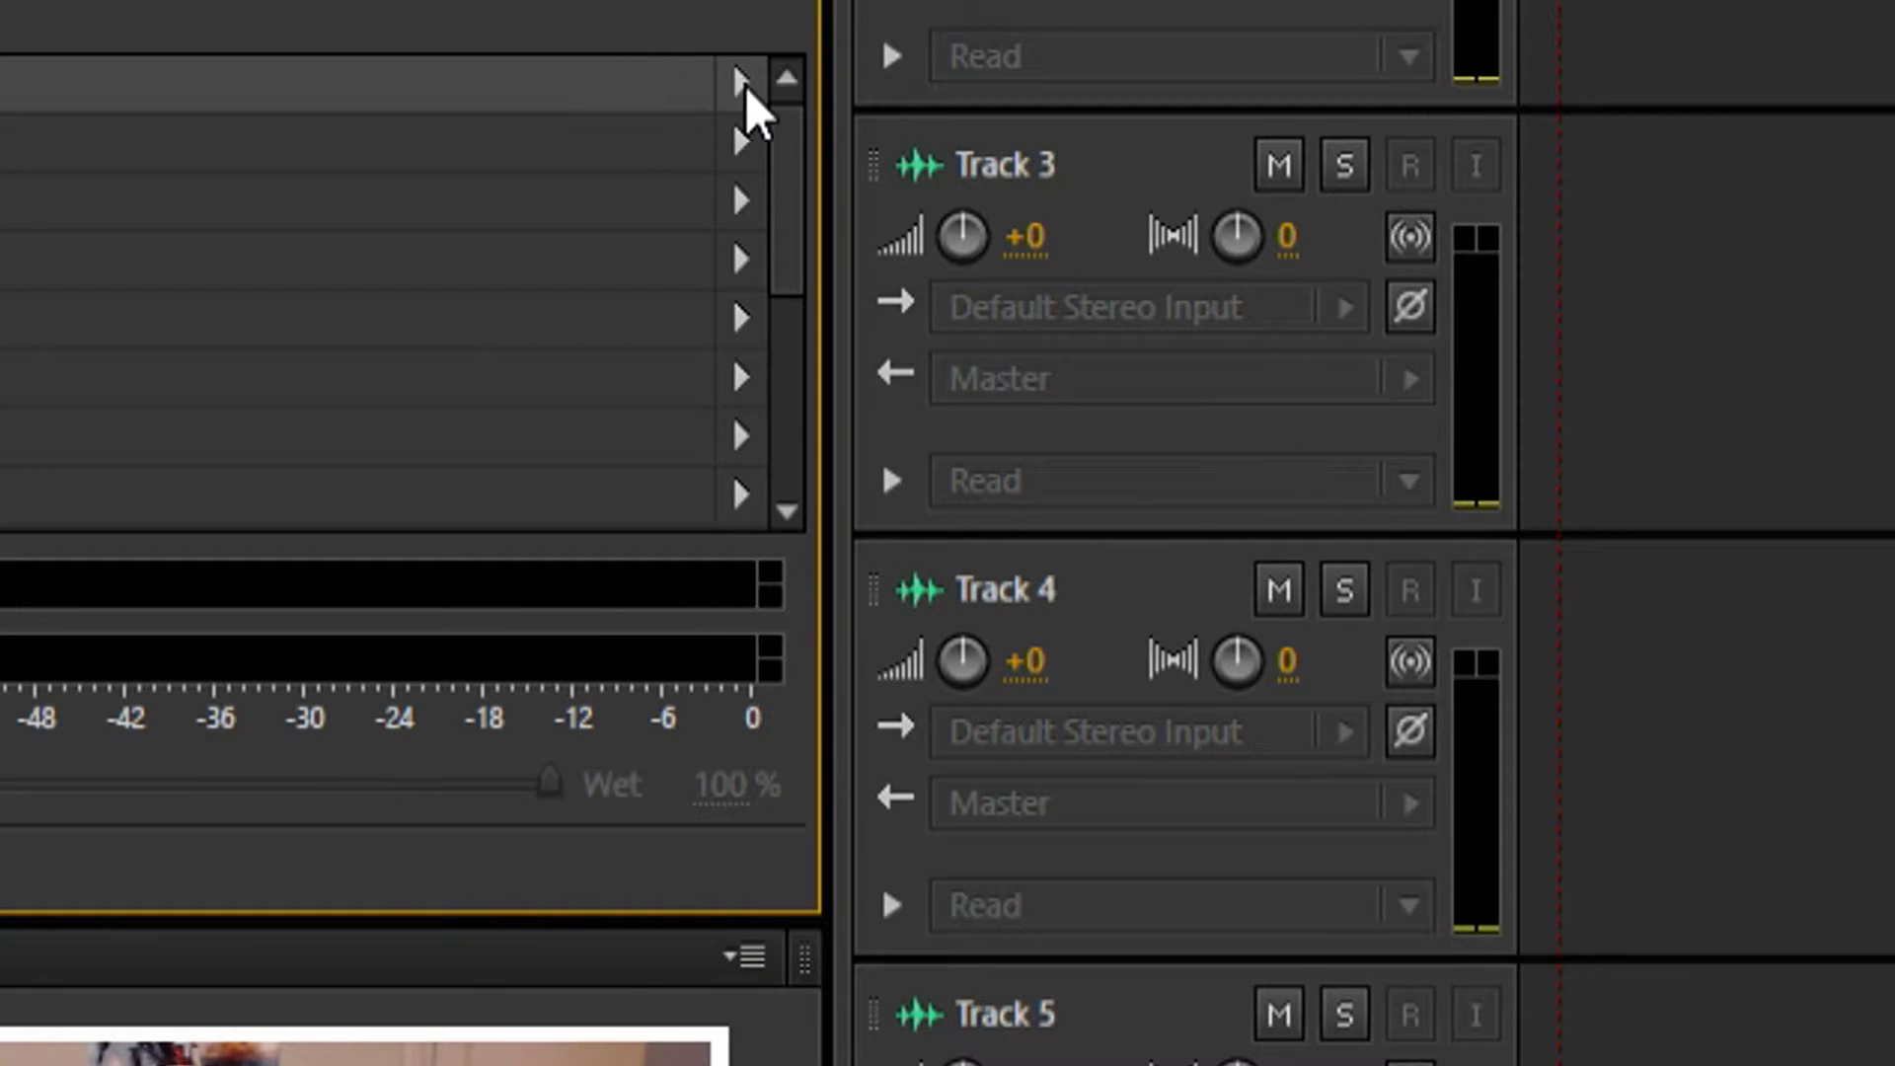
# Step: Add Special > Distortion to slot 1 and disarm Track 1's record button
pyautogui.click(744, 86)
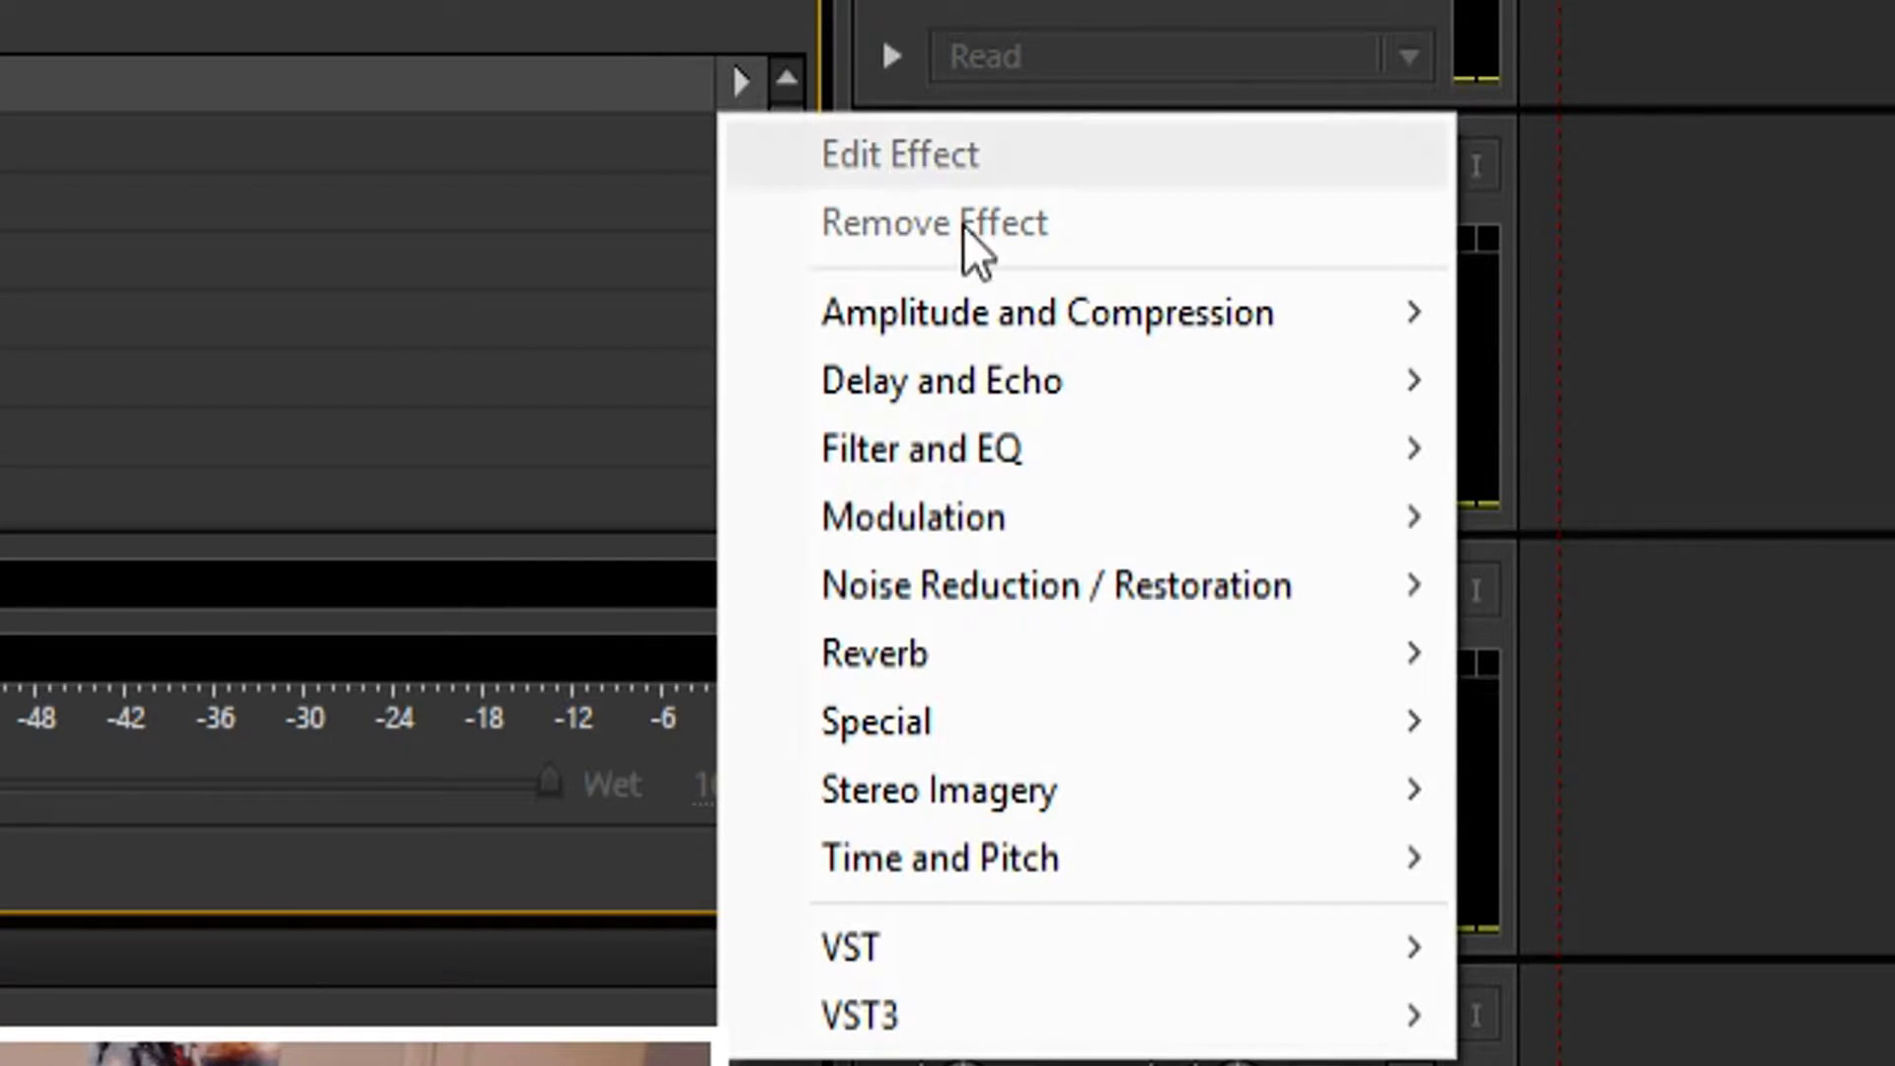
pyautogui.moveTo(1309, 726)
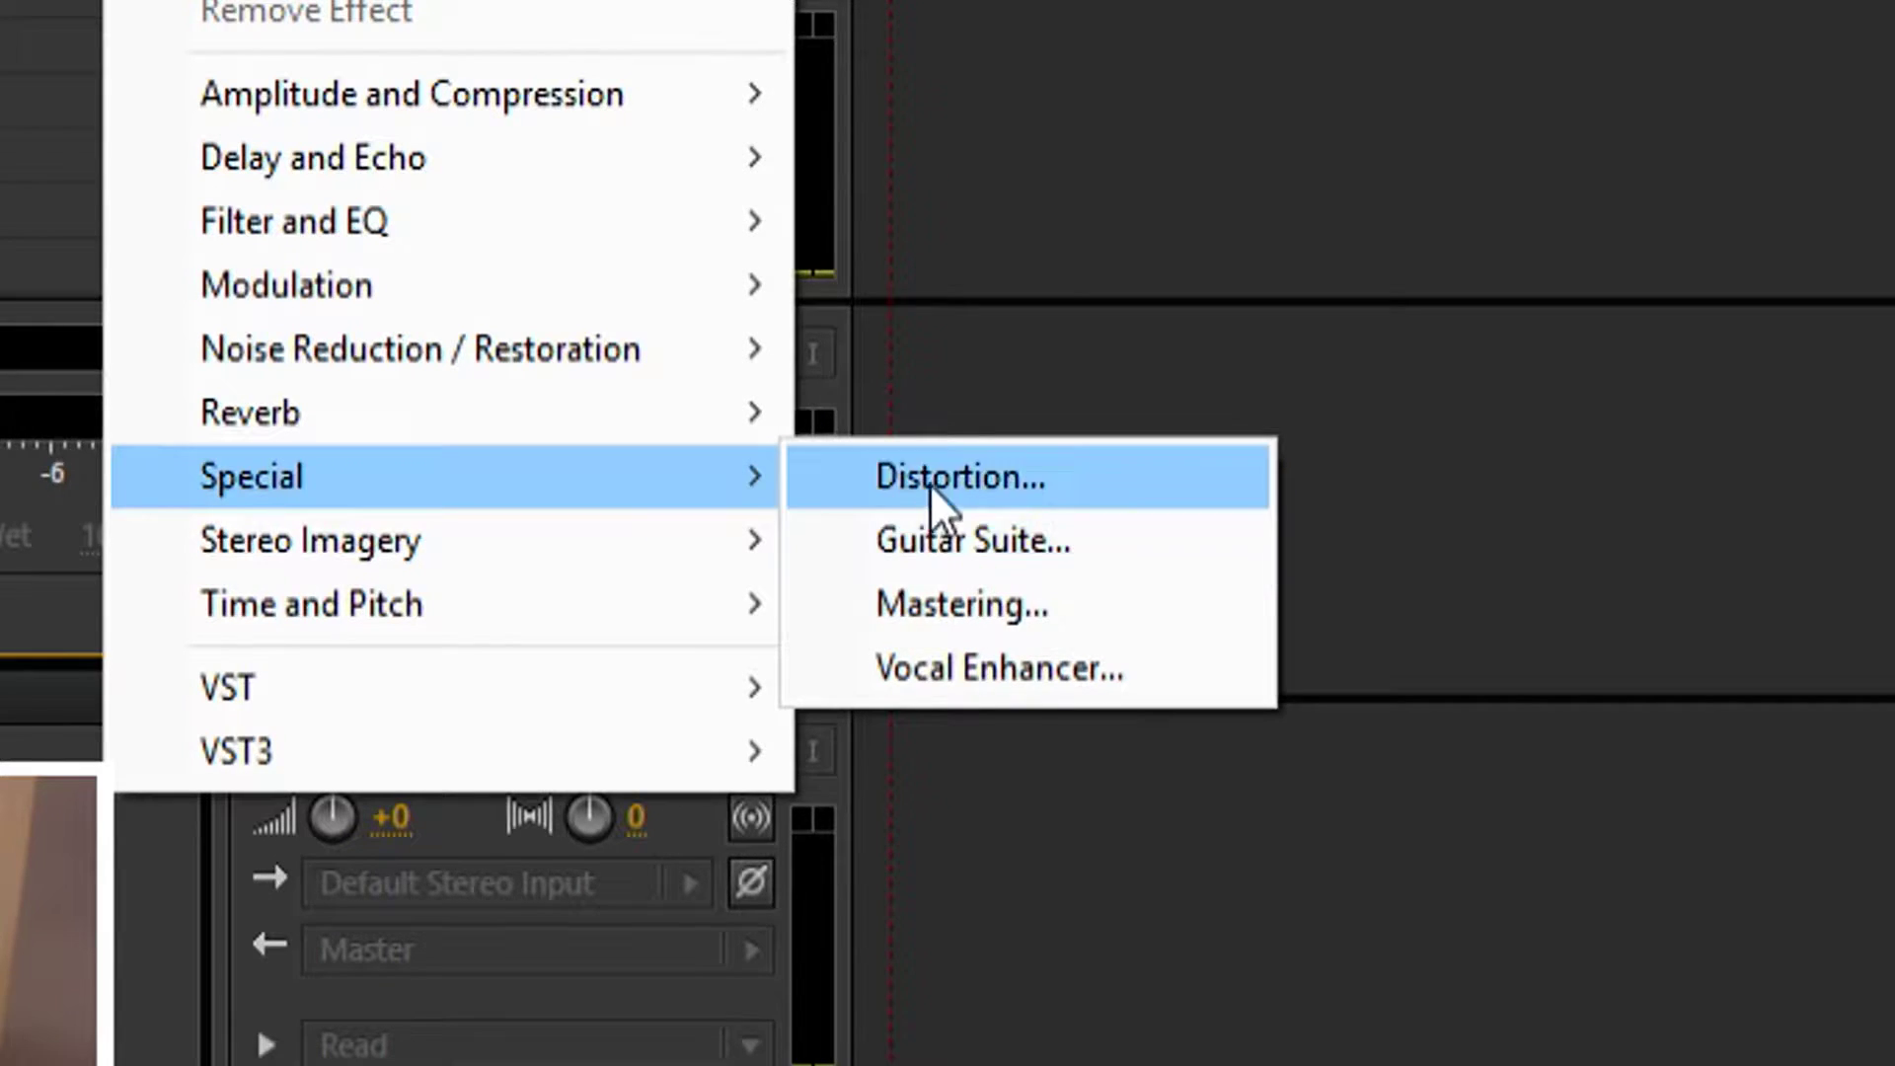
pyautogui.click(930, 484)
pyautogui.moveTo(772, 290); pyautogui.dragTo(898, 389)
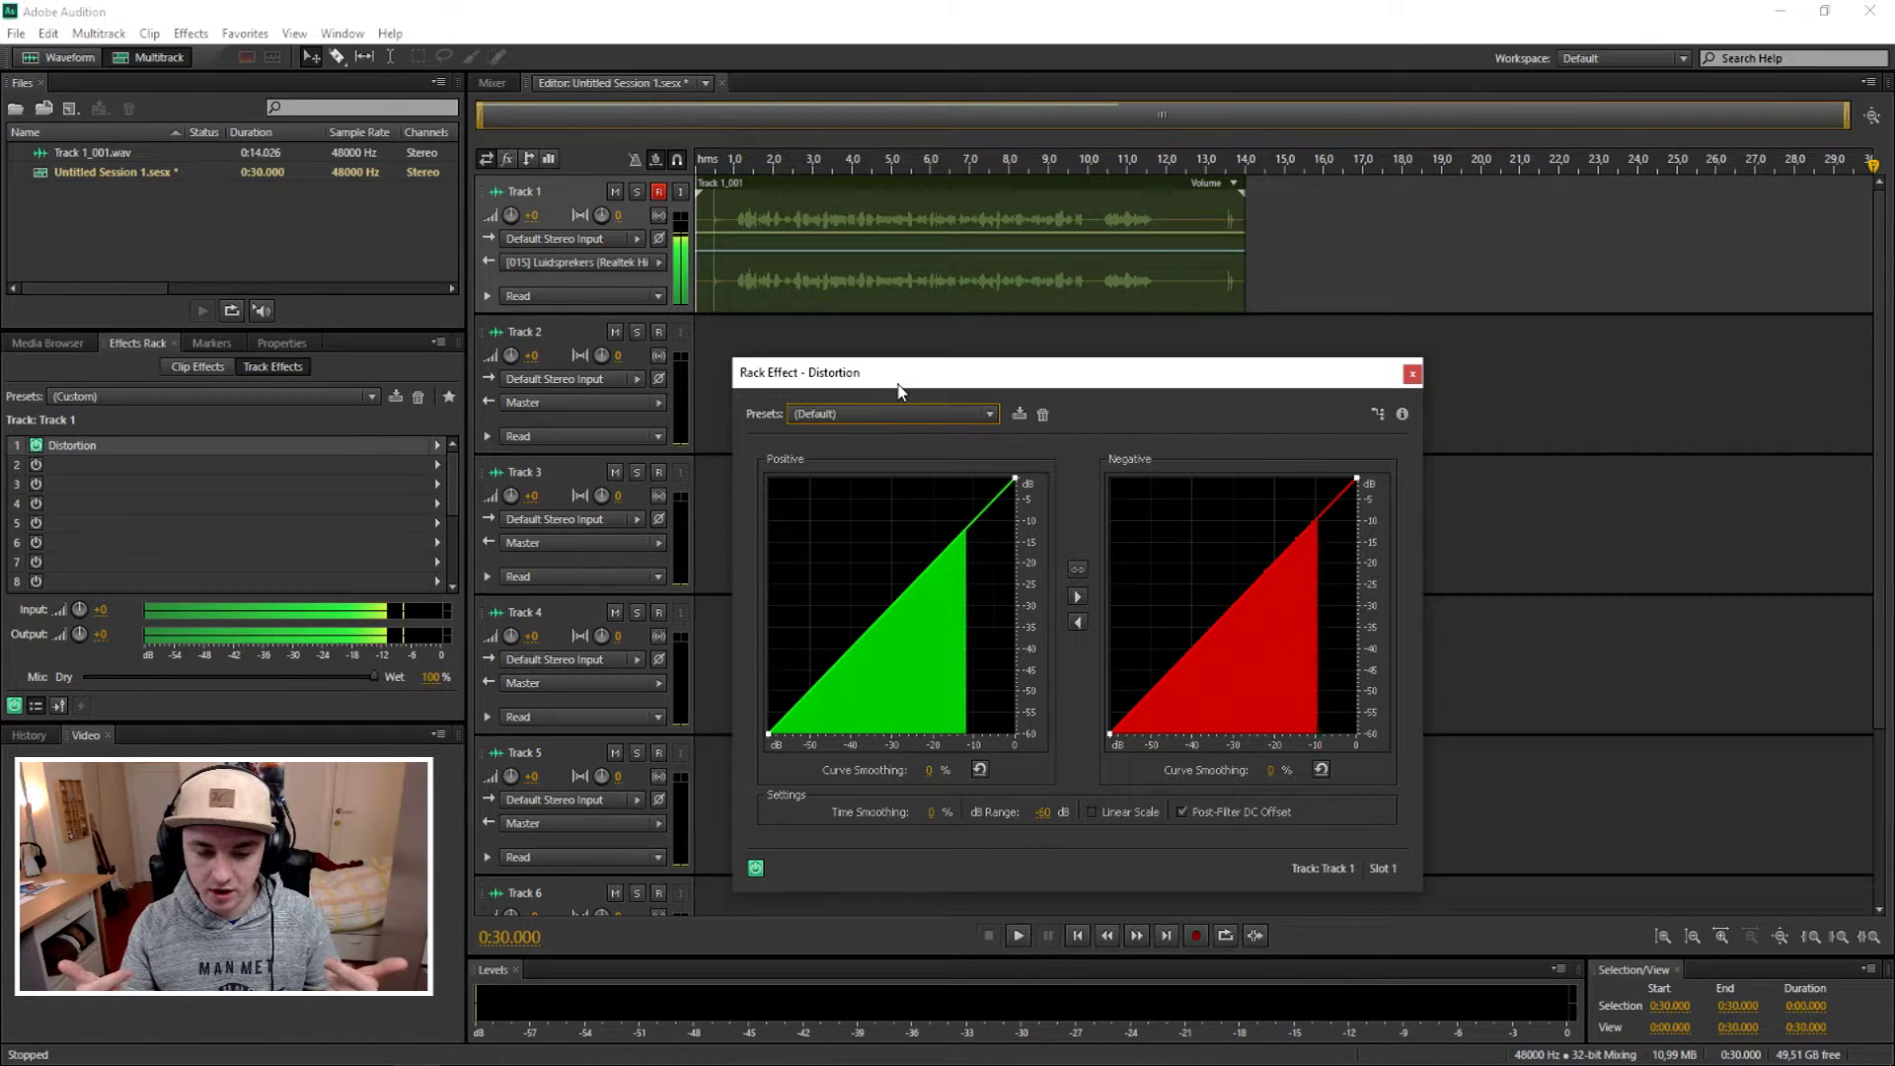
pyautogui.click(657, 192)
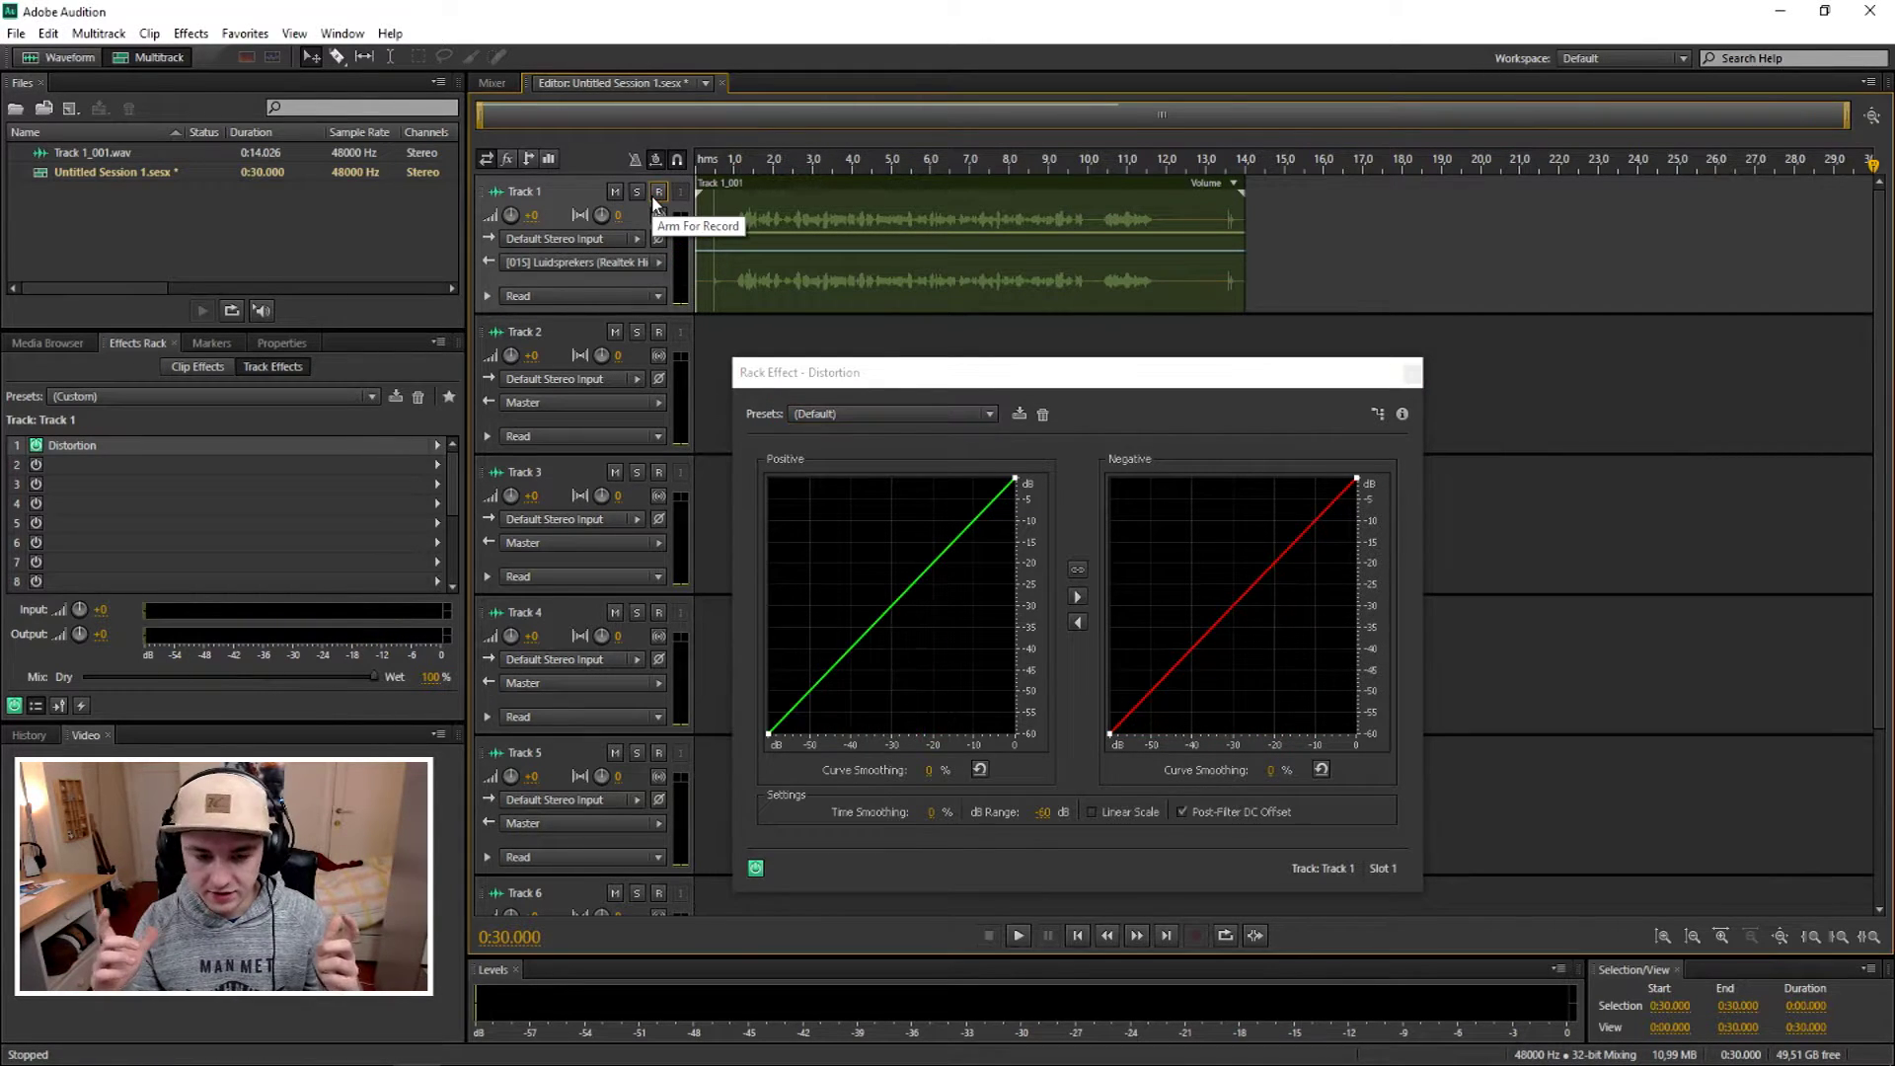
# Step: Bend the Positive curve with a new point, then undo to remove the Distortion effect
pyautogui.click(841, 414)
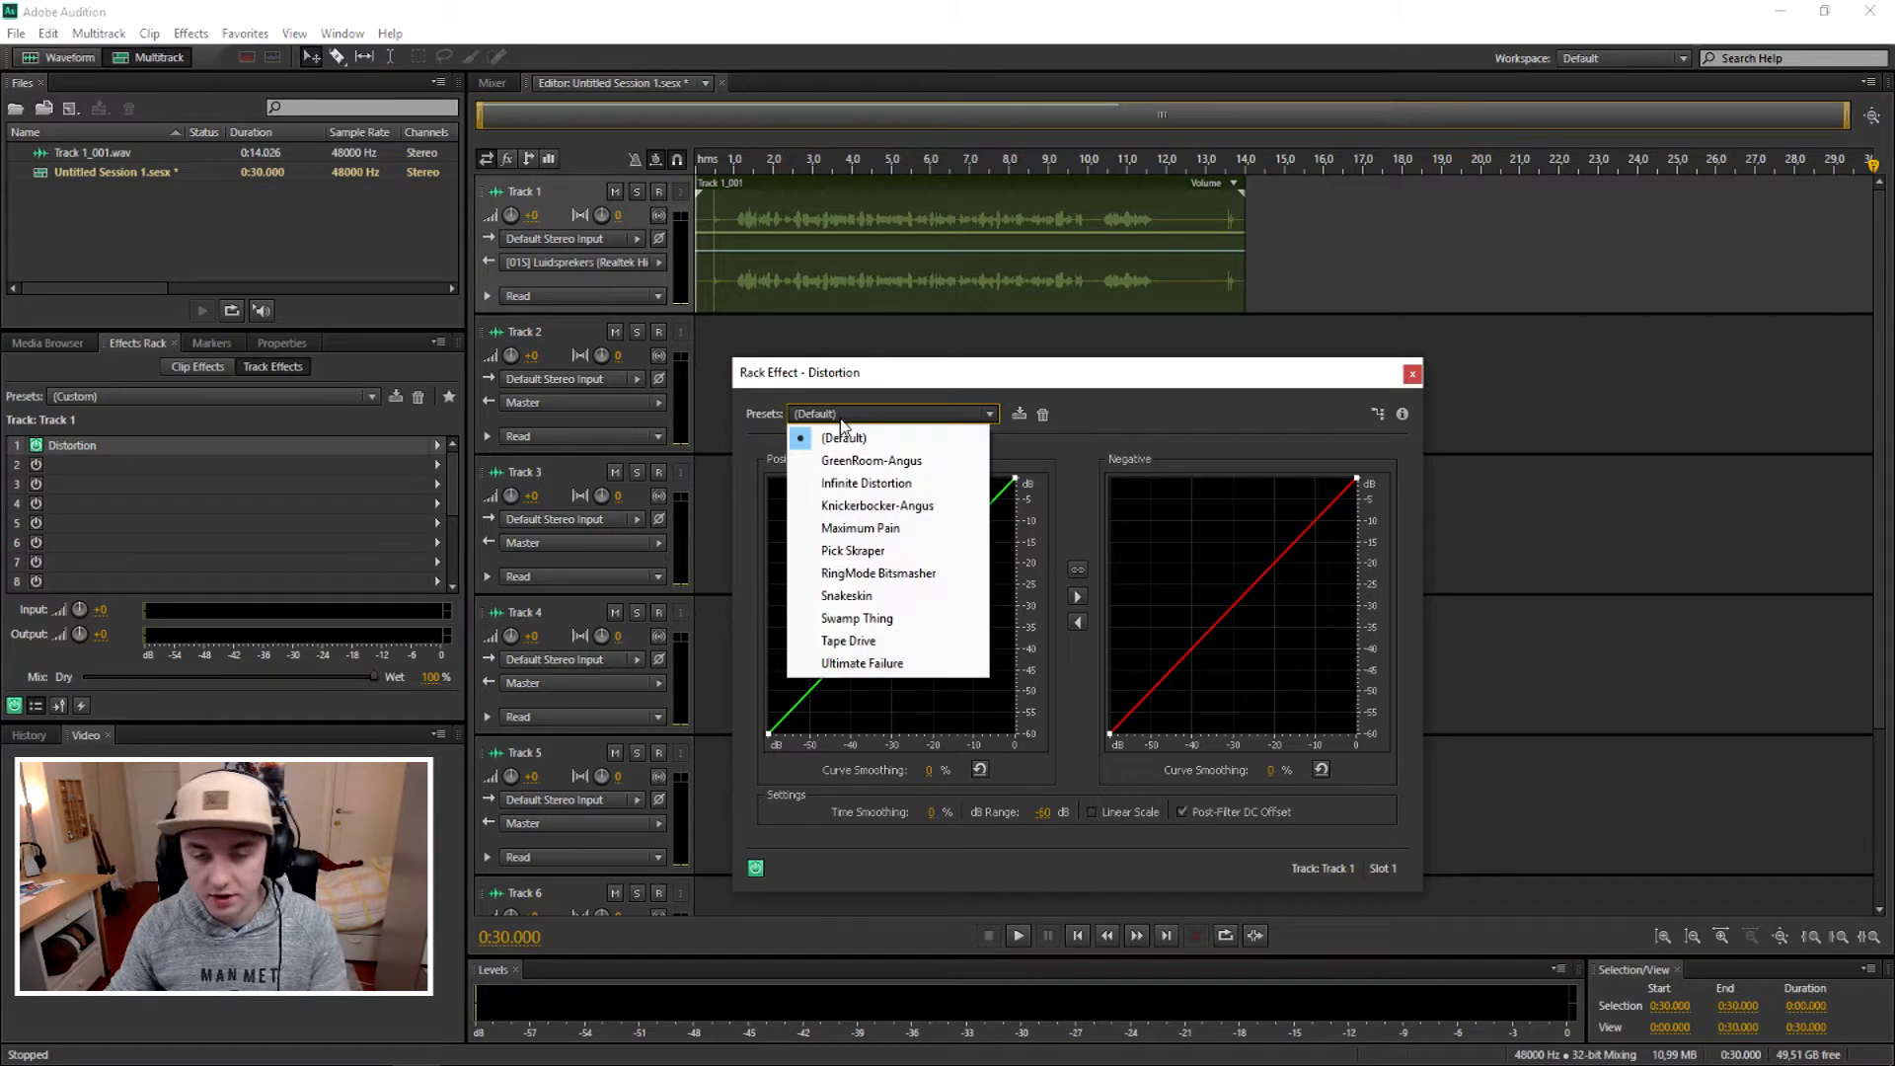
pyautogui.click(1164, 411)
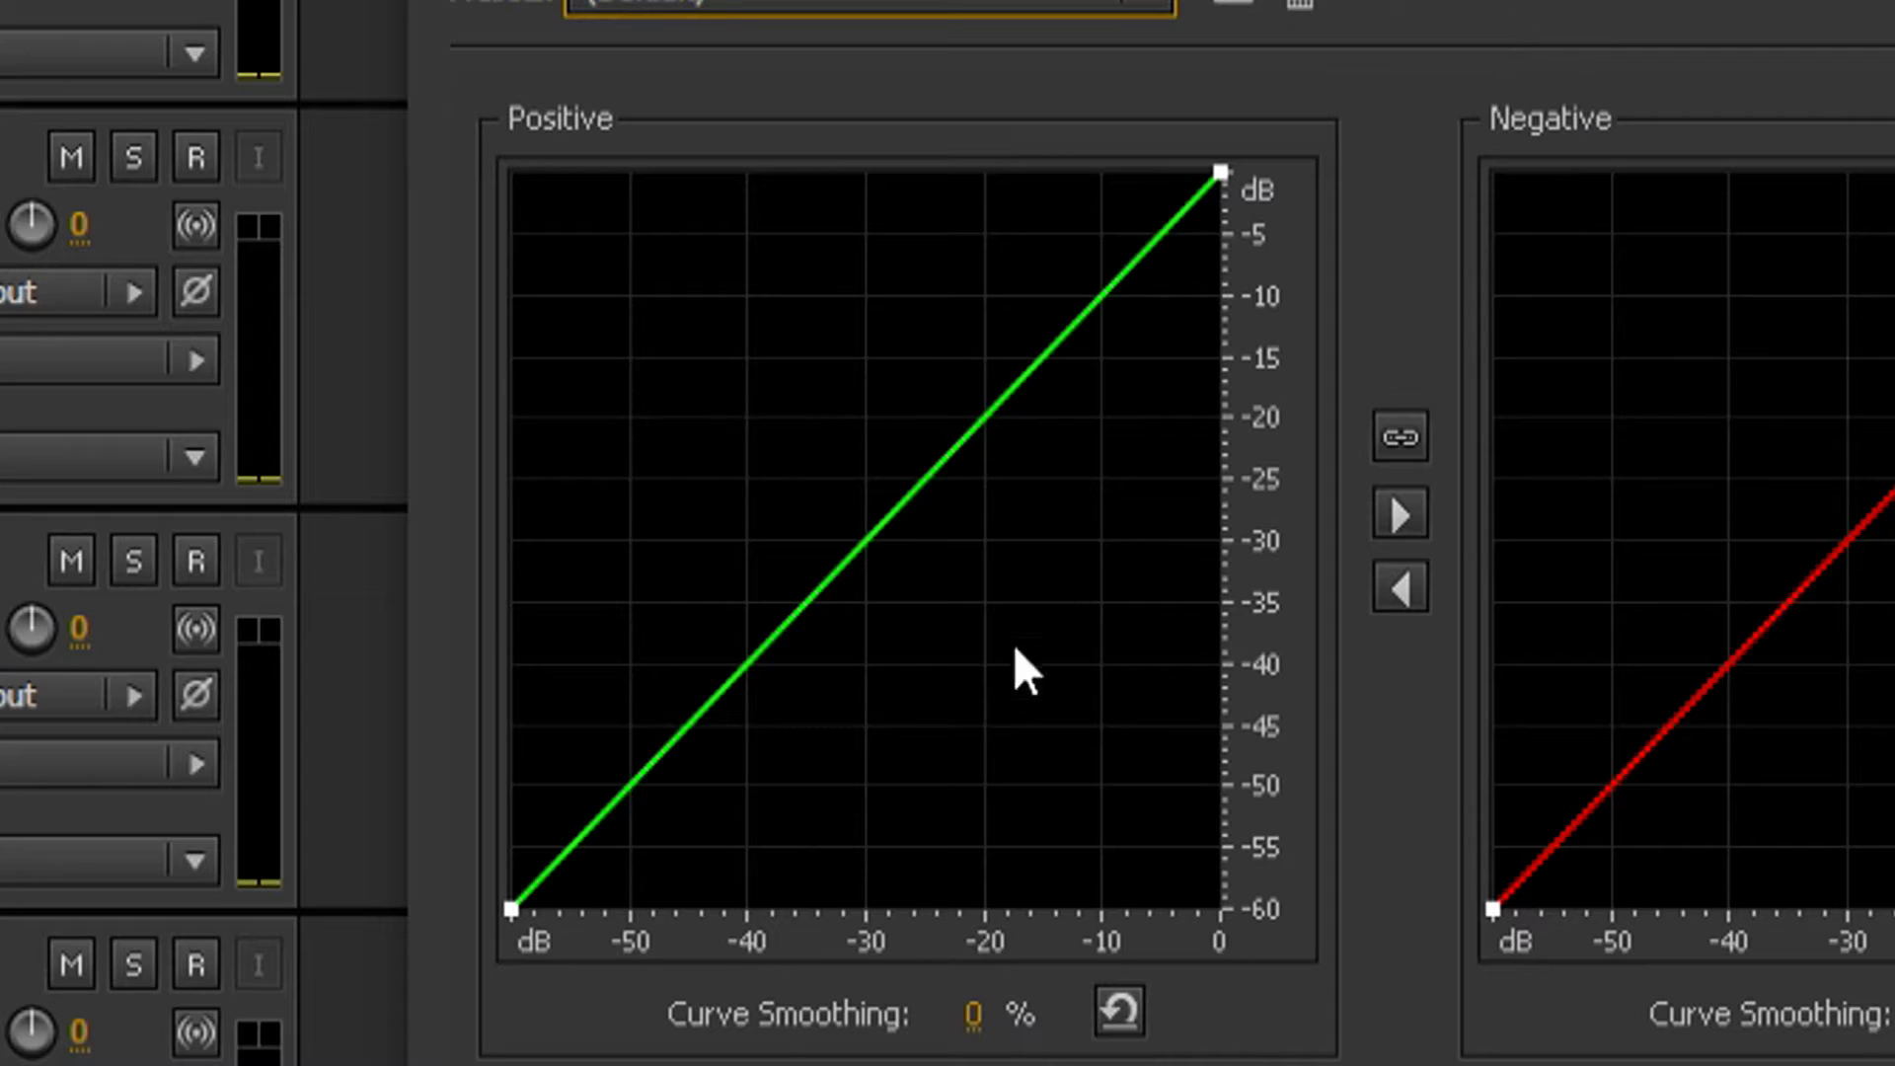
pyautogui.moveTo(907, 508); pyautogui.dragTo(744, 560)
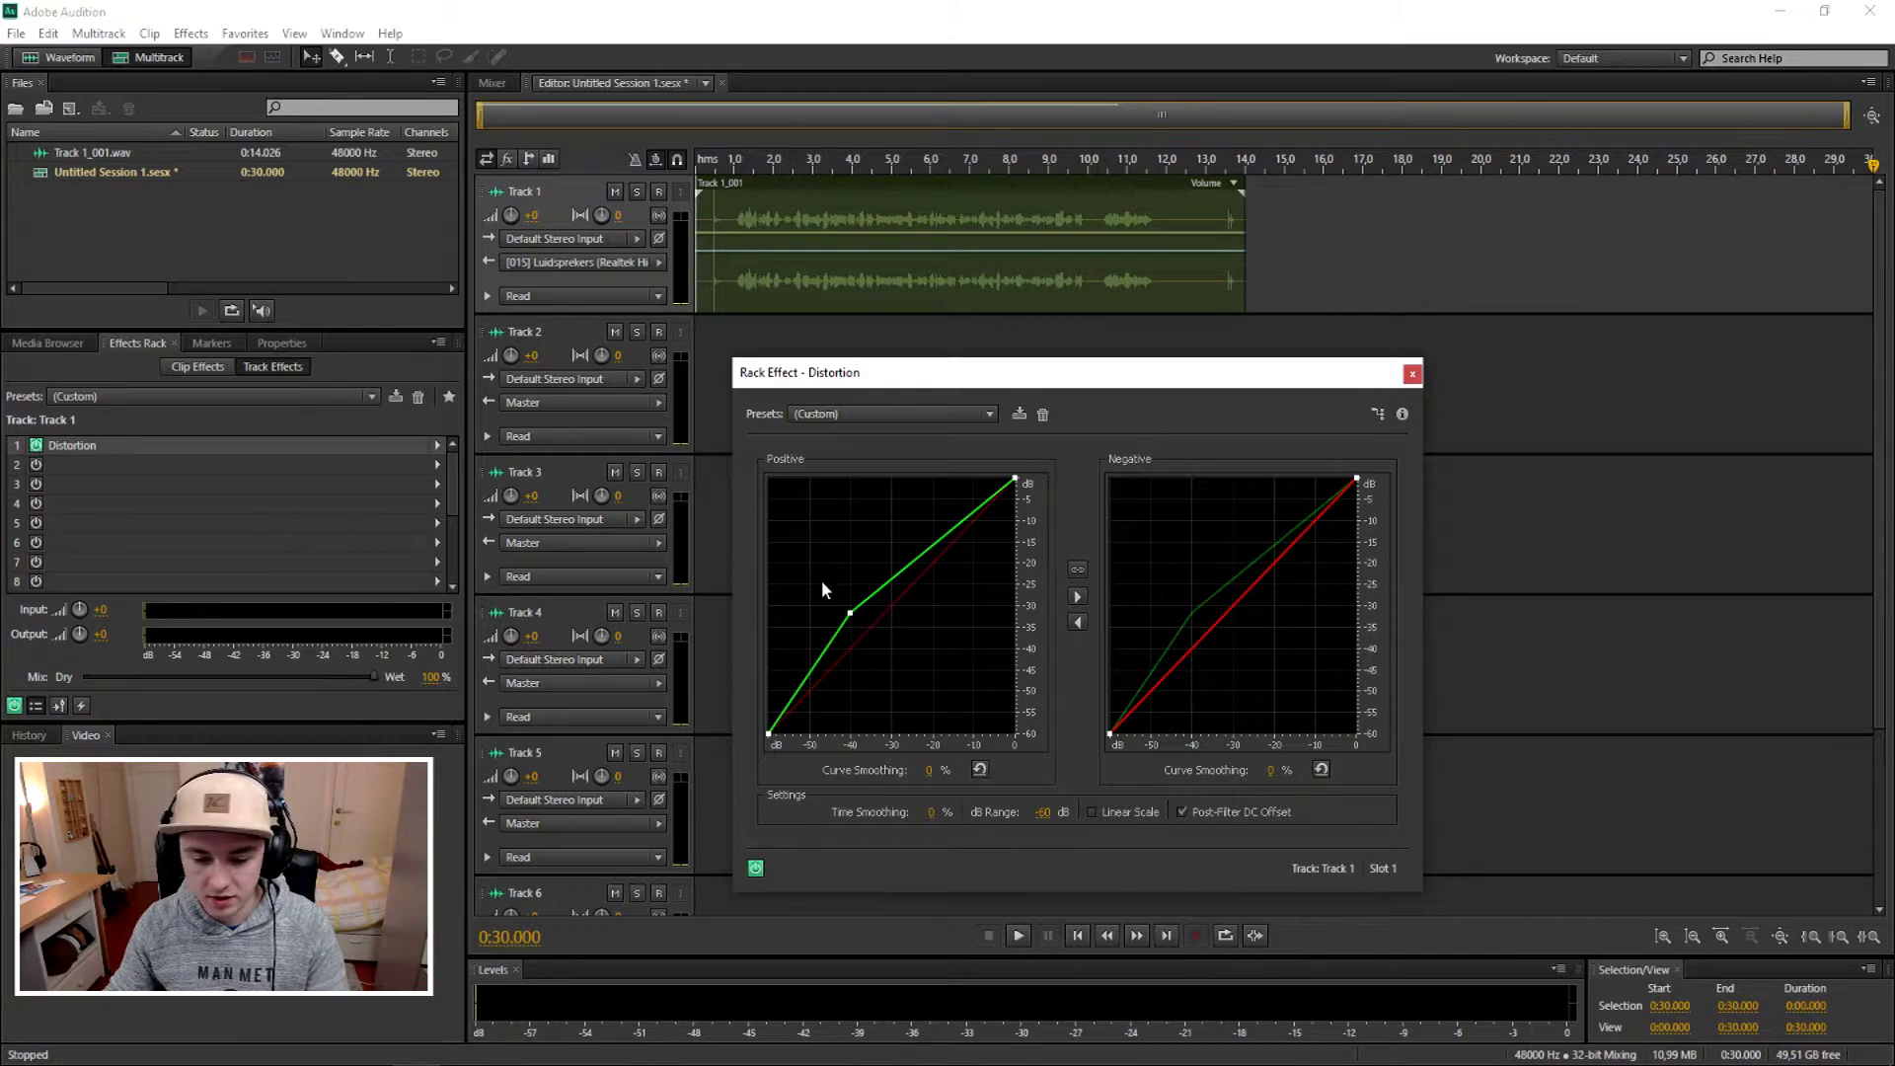
pyautogui.hotkey('ctrl', 'z')
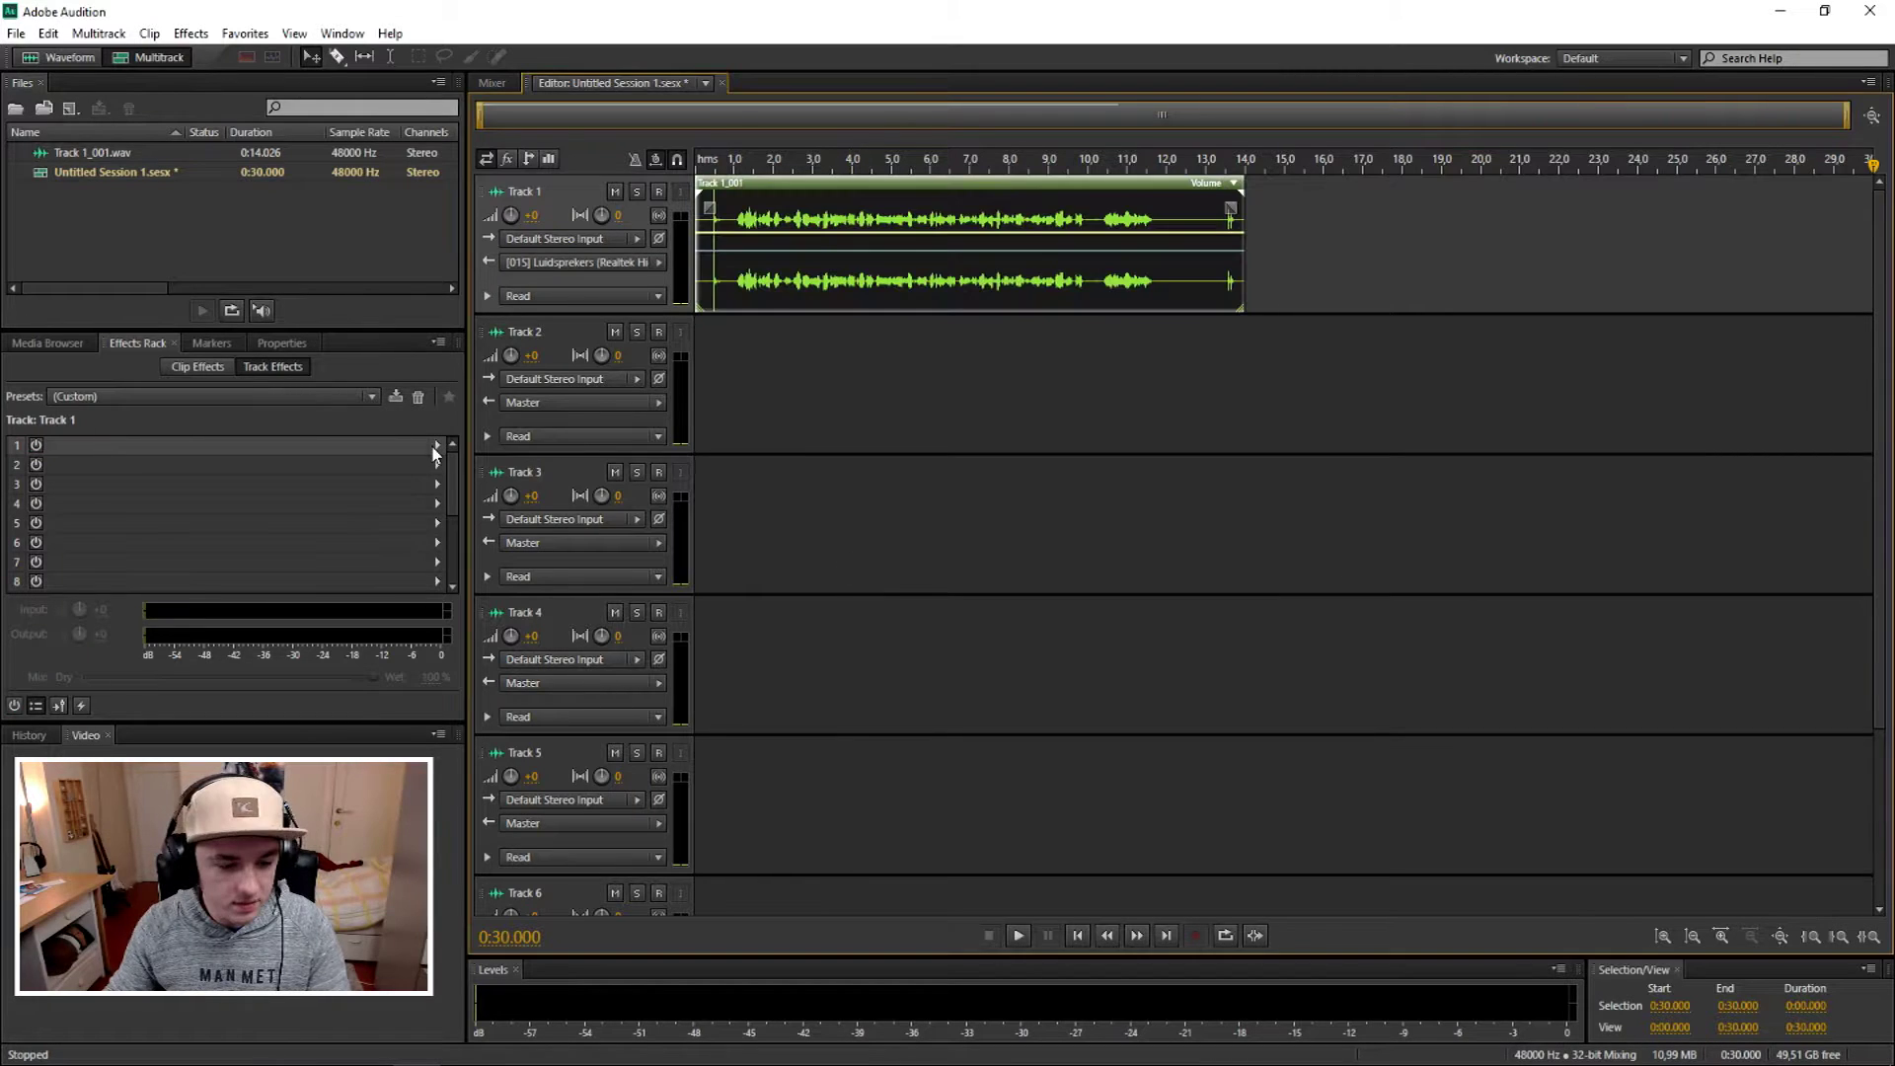
# Step: Re-add Distortion to slot 1 with the Infinite Distortion preset and preview the clip
pyautogui.click(438, 445)
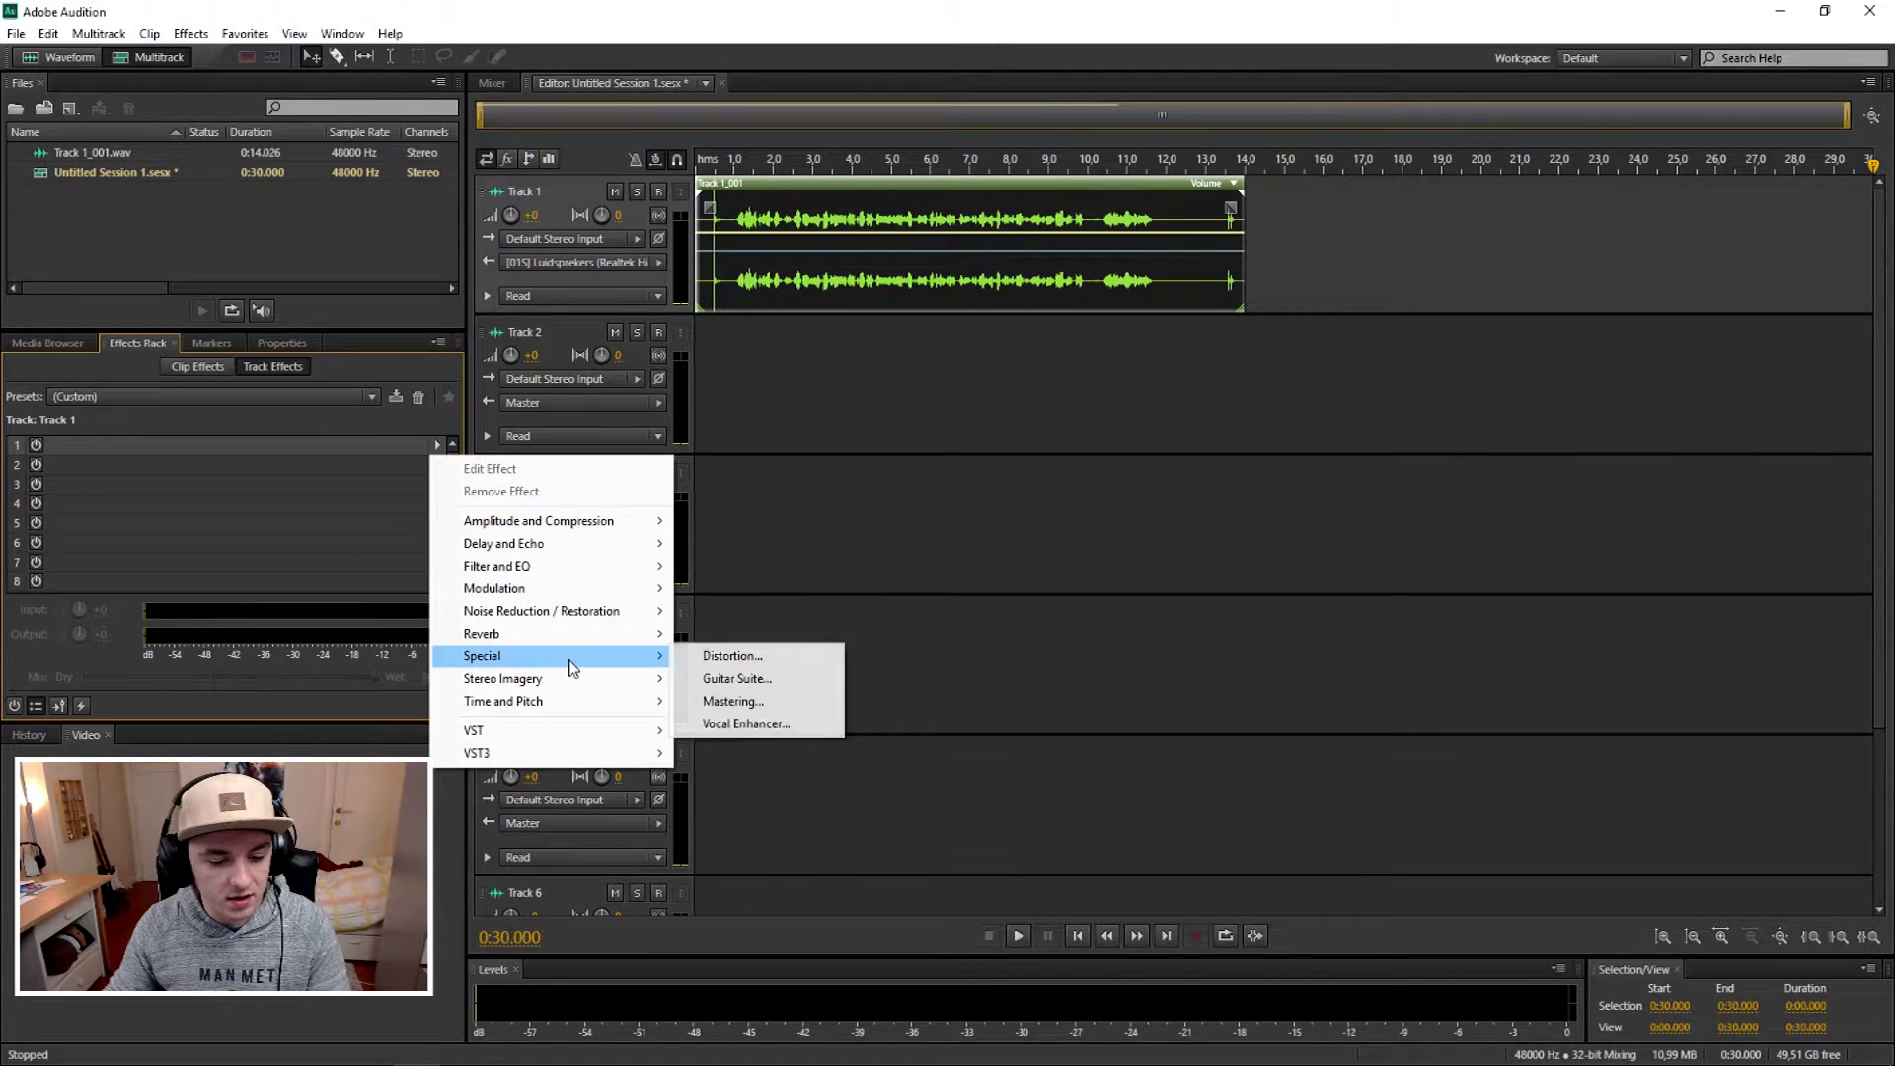
pyautogui.click(820, 653)
pyautogui.click(736, 318)
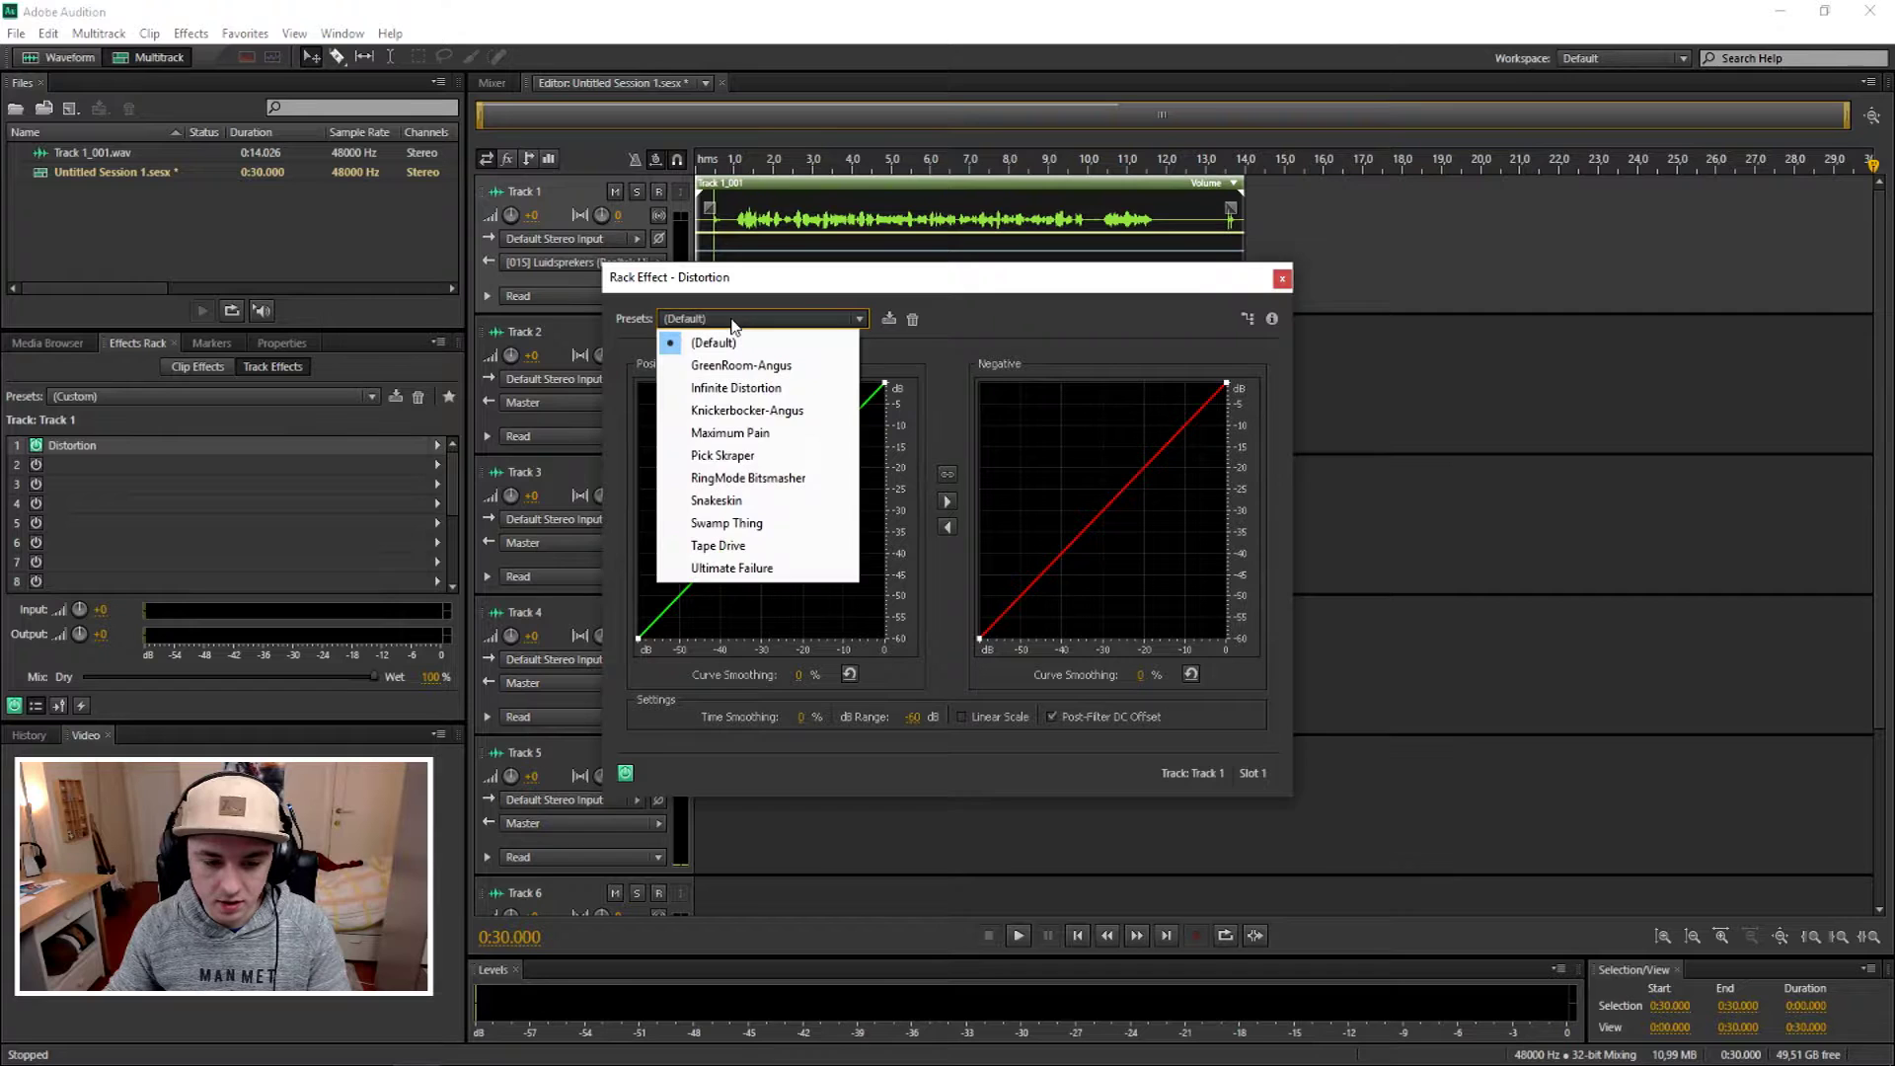
pyautogui.click(810, 388)
pyautogui.click(730, 168)
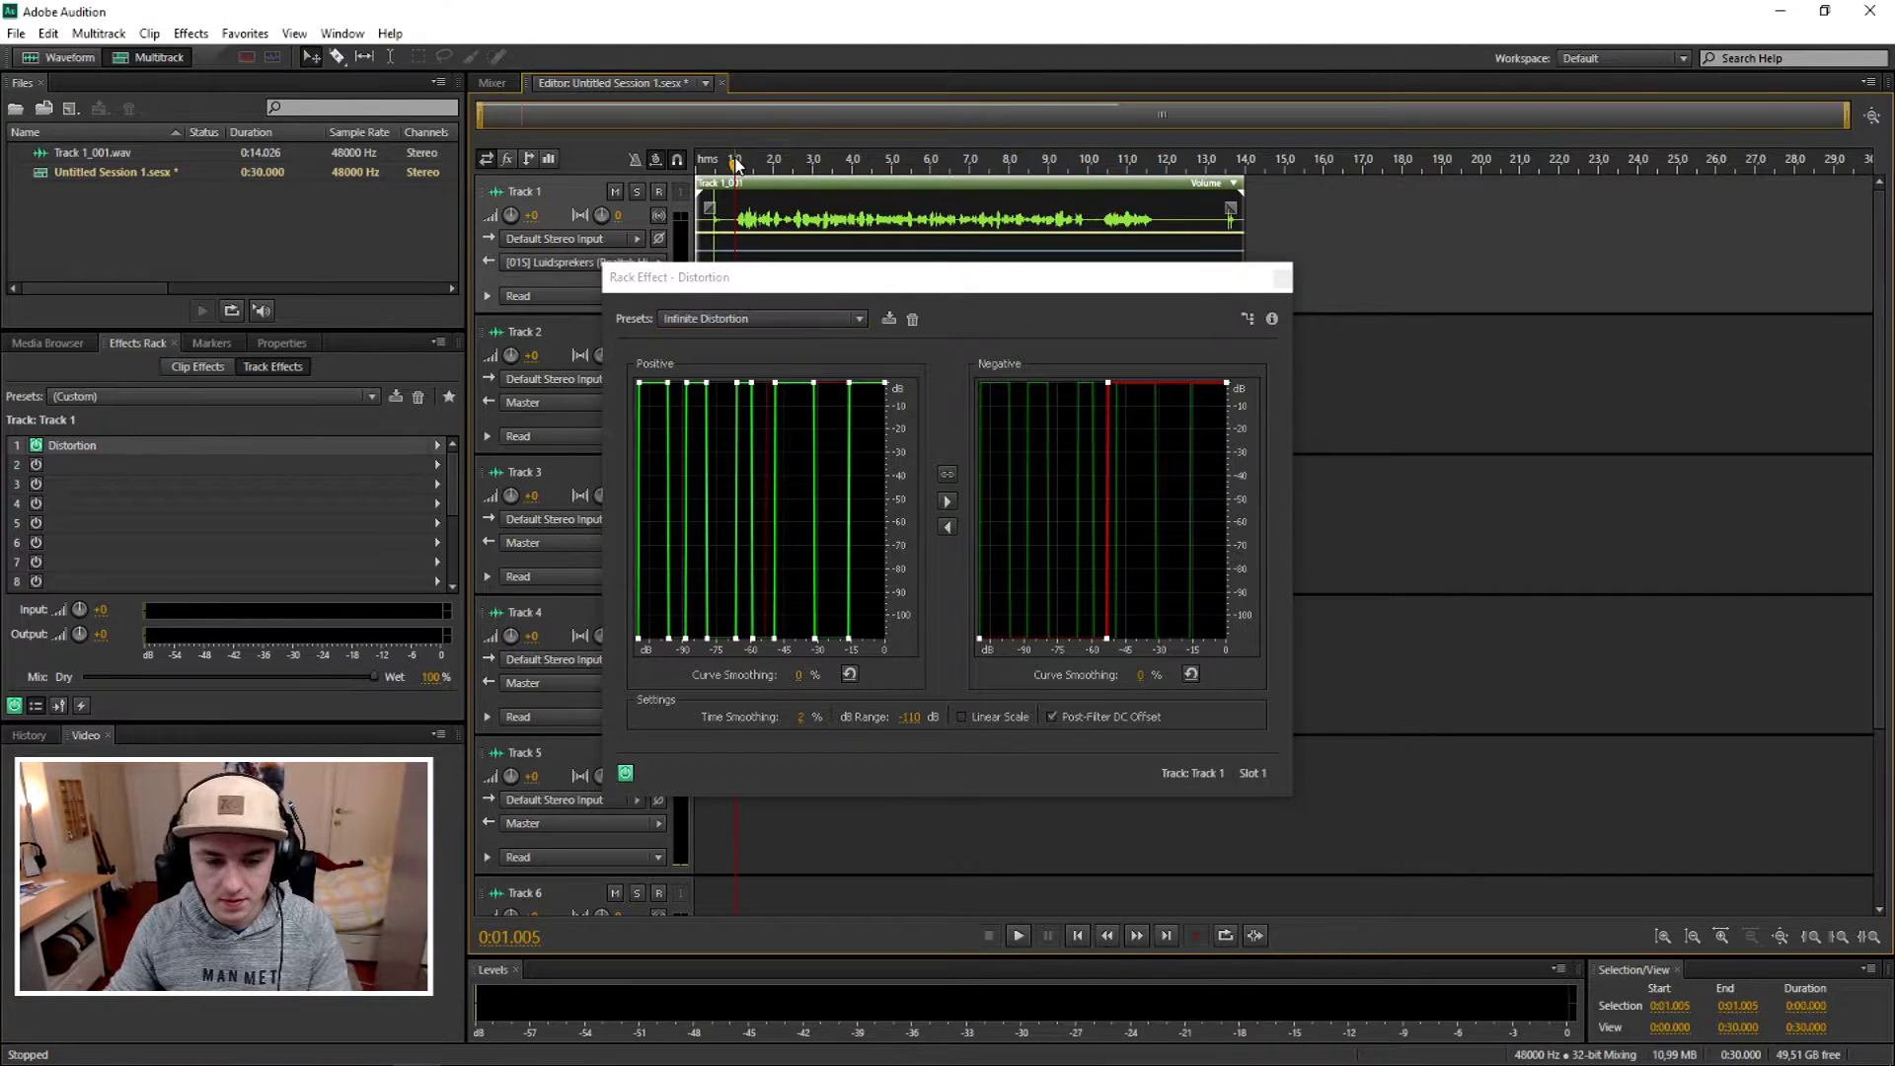
pyautogui.press('space')
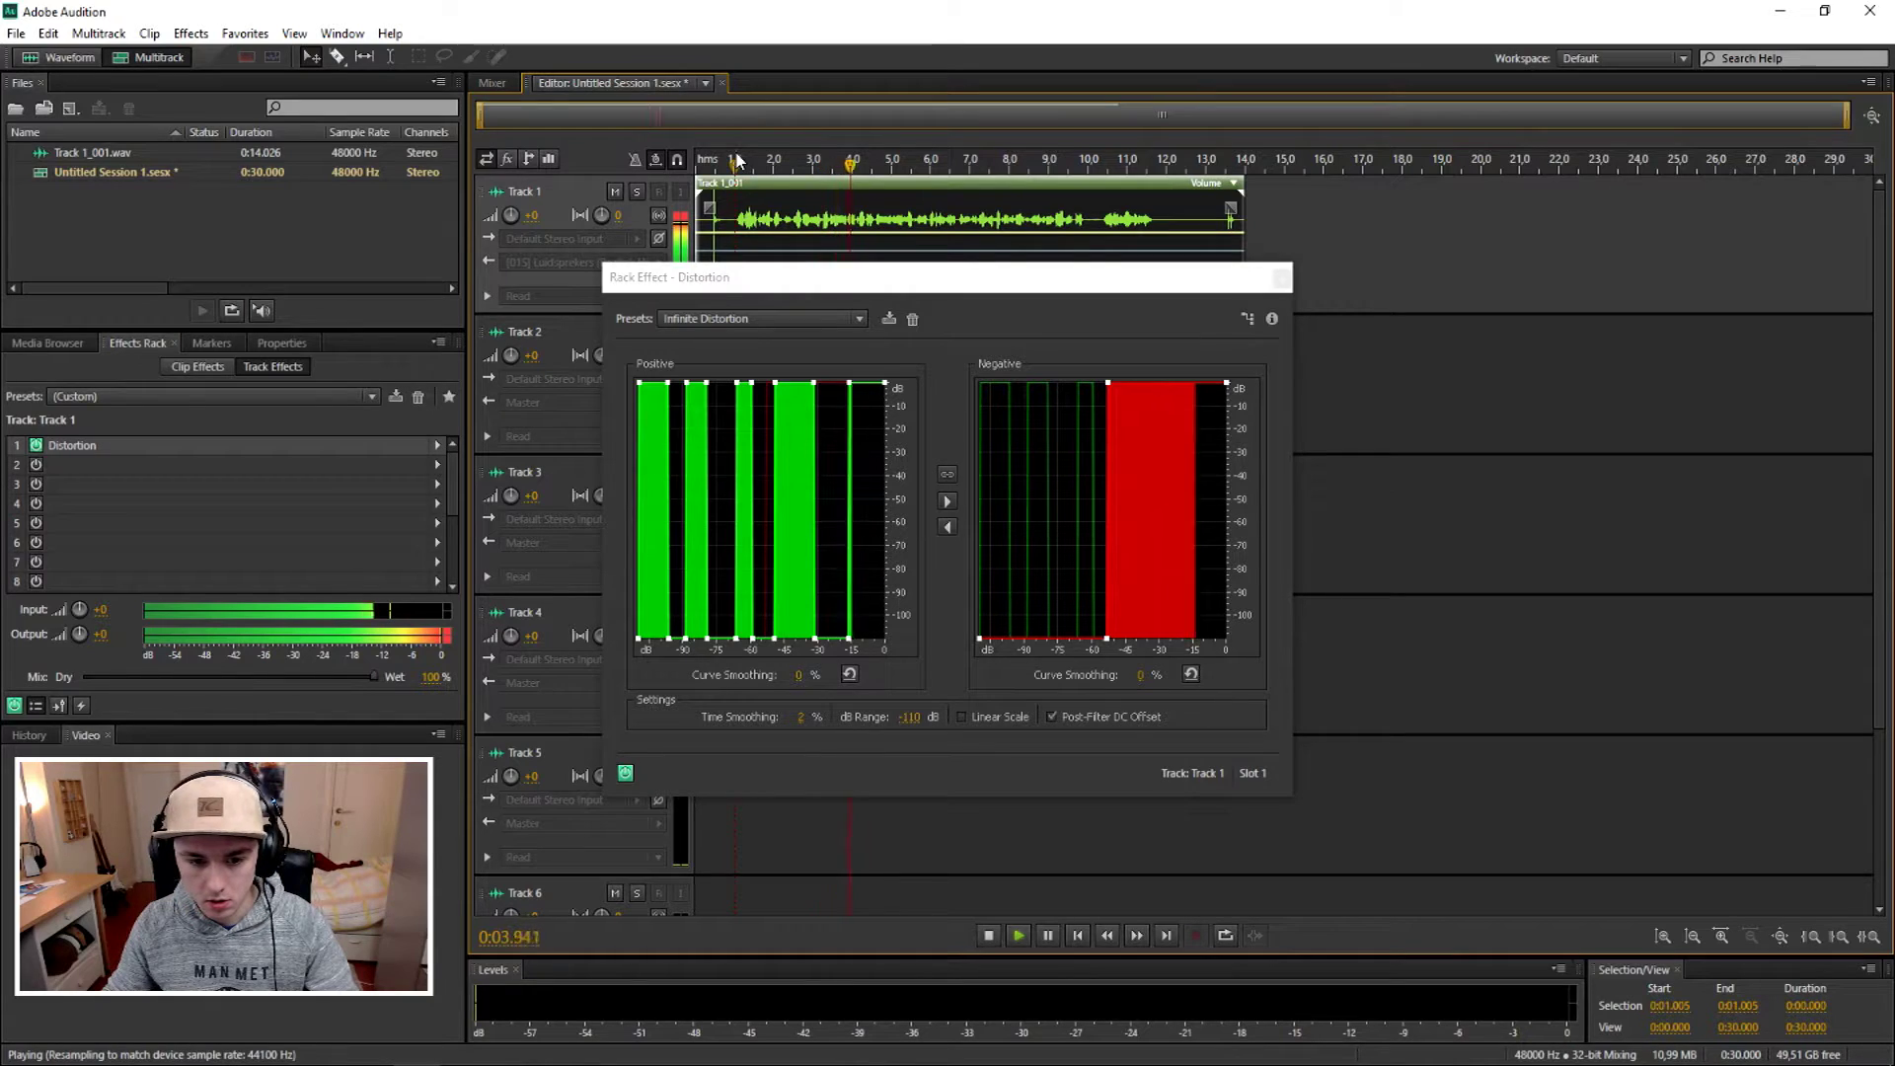
pyautogui.press('space')
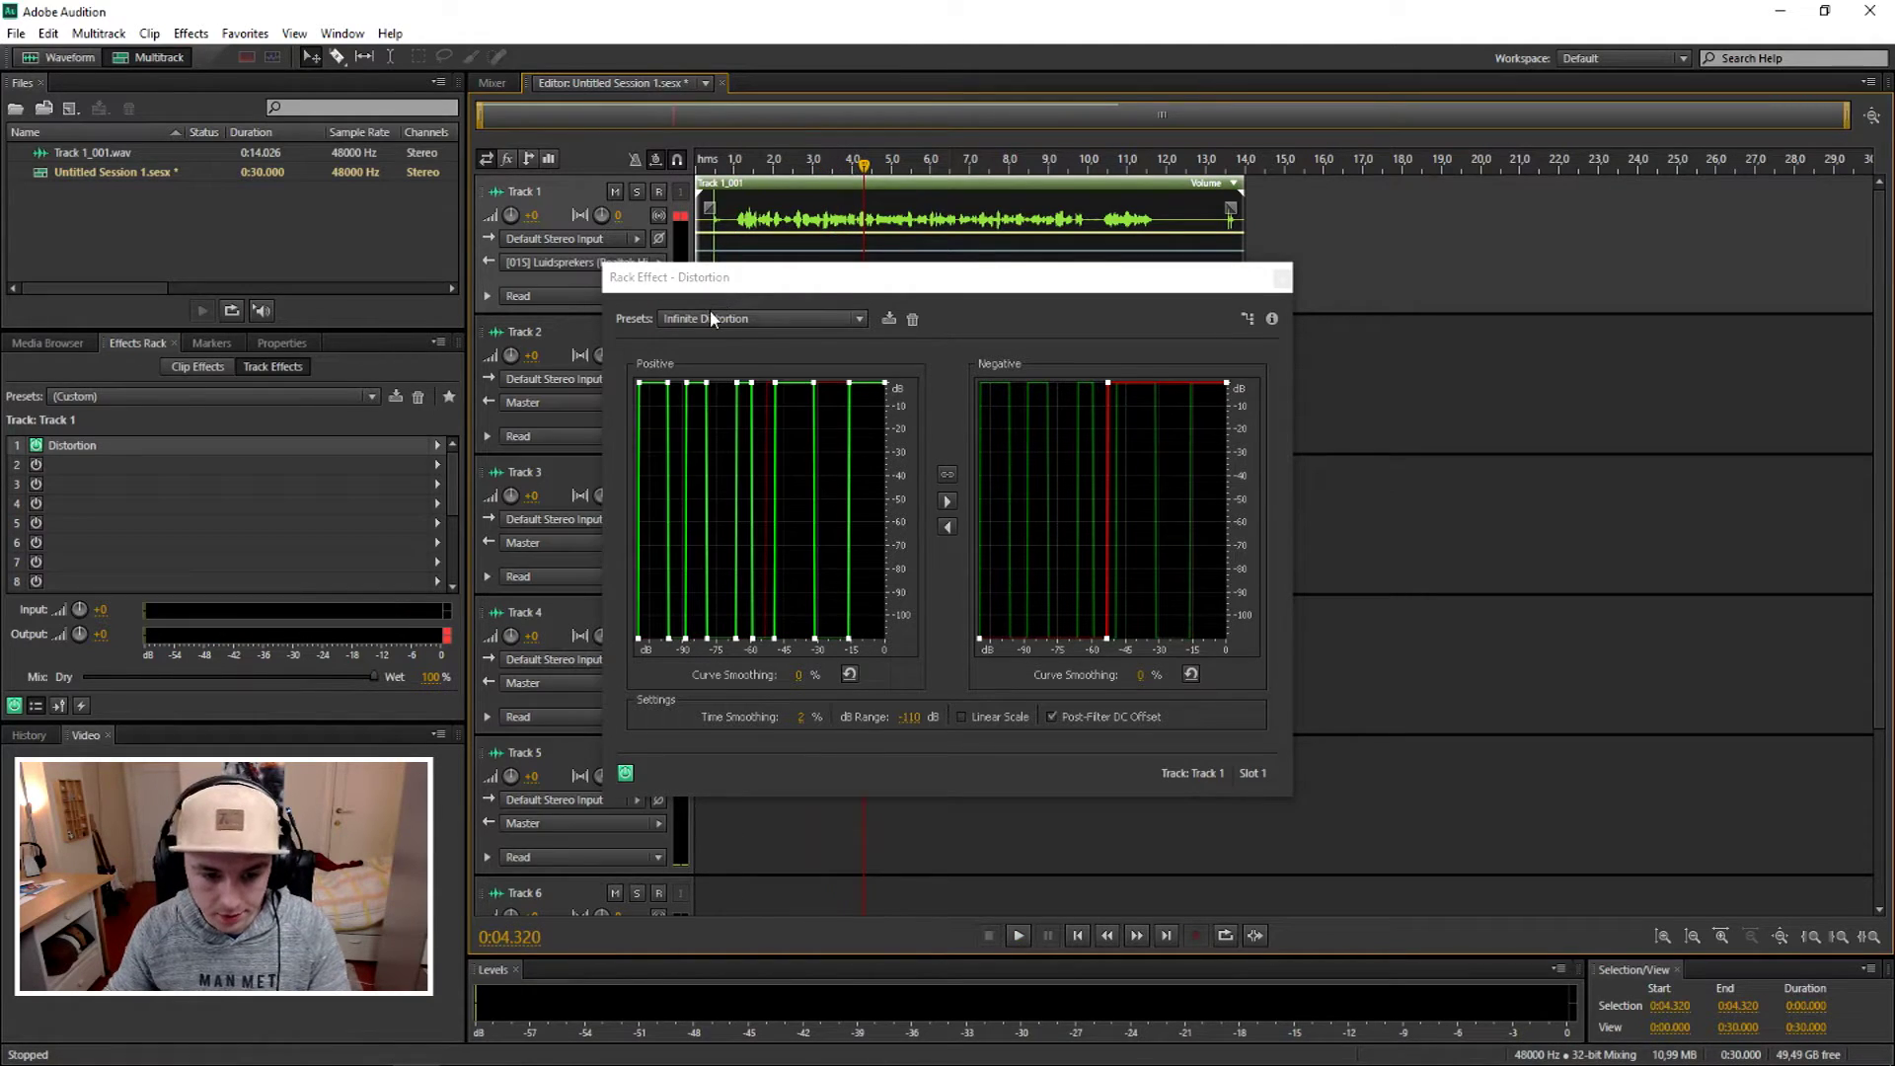
# Step: Switch to the Maximum Pain preset, stop its preview, and reopen the presets list
pyautogui.click(710, 318)
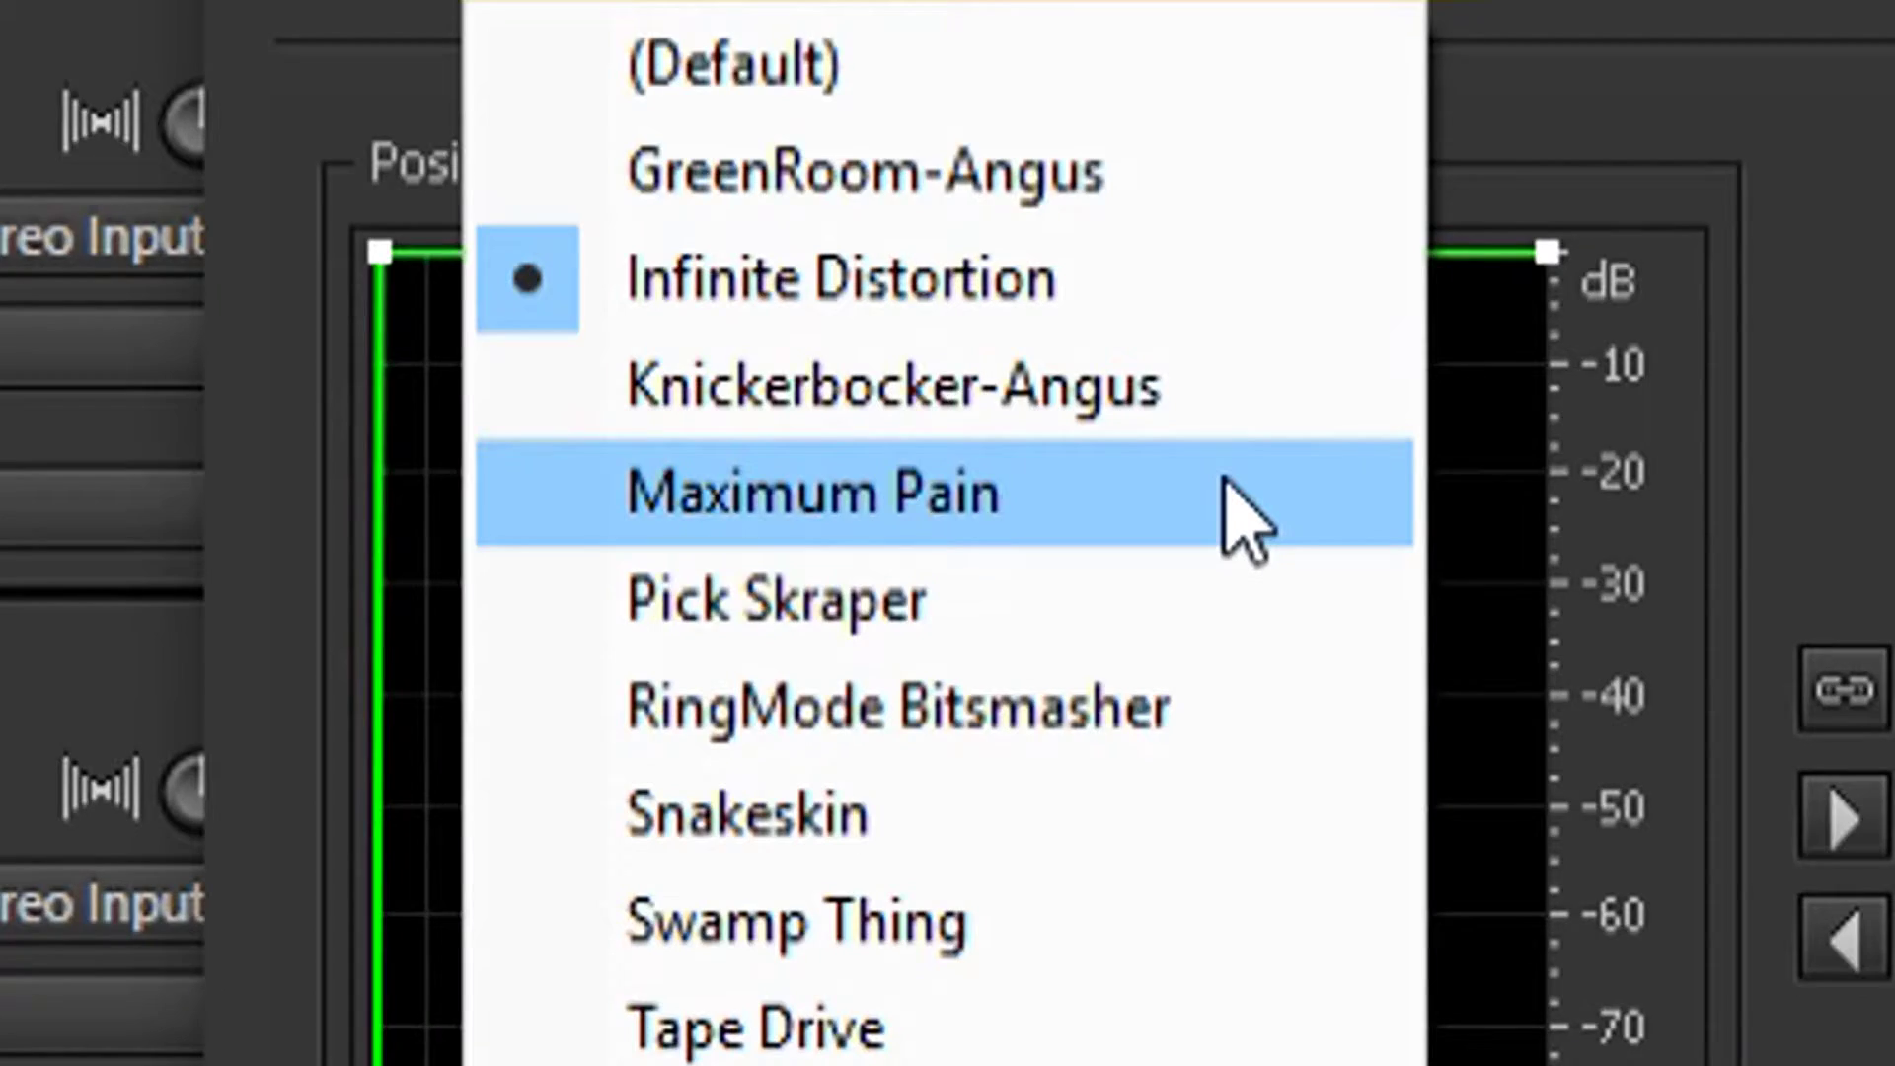
pyautogui.click(1225, 482)
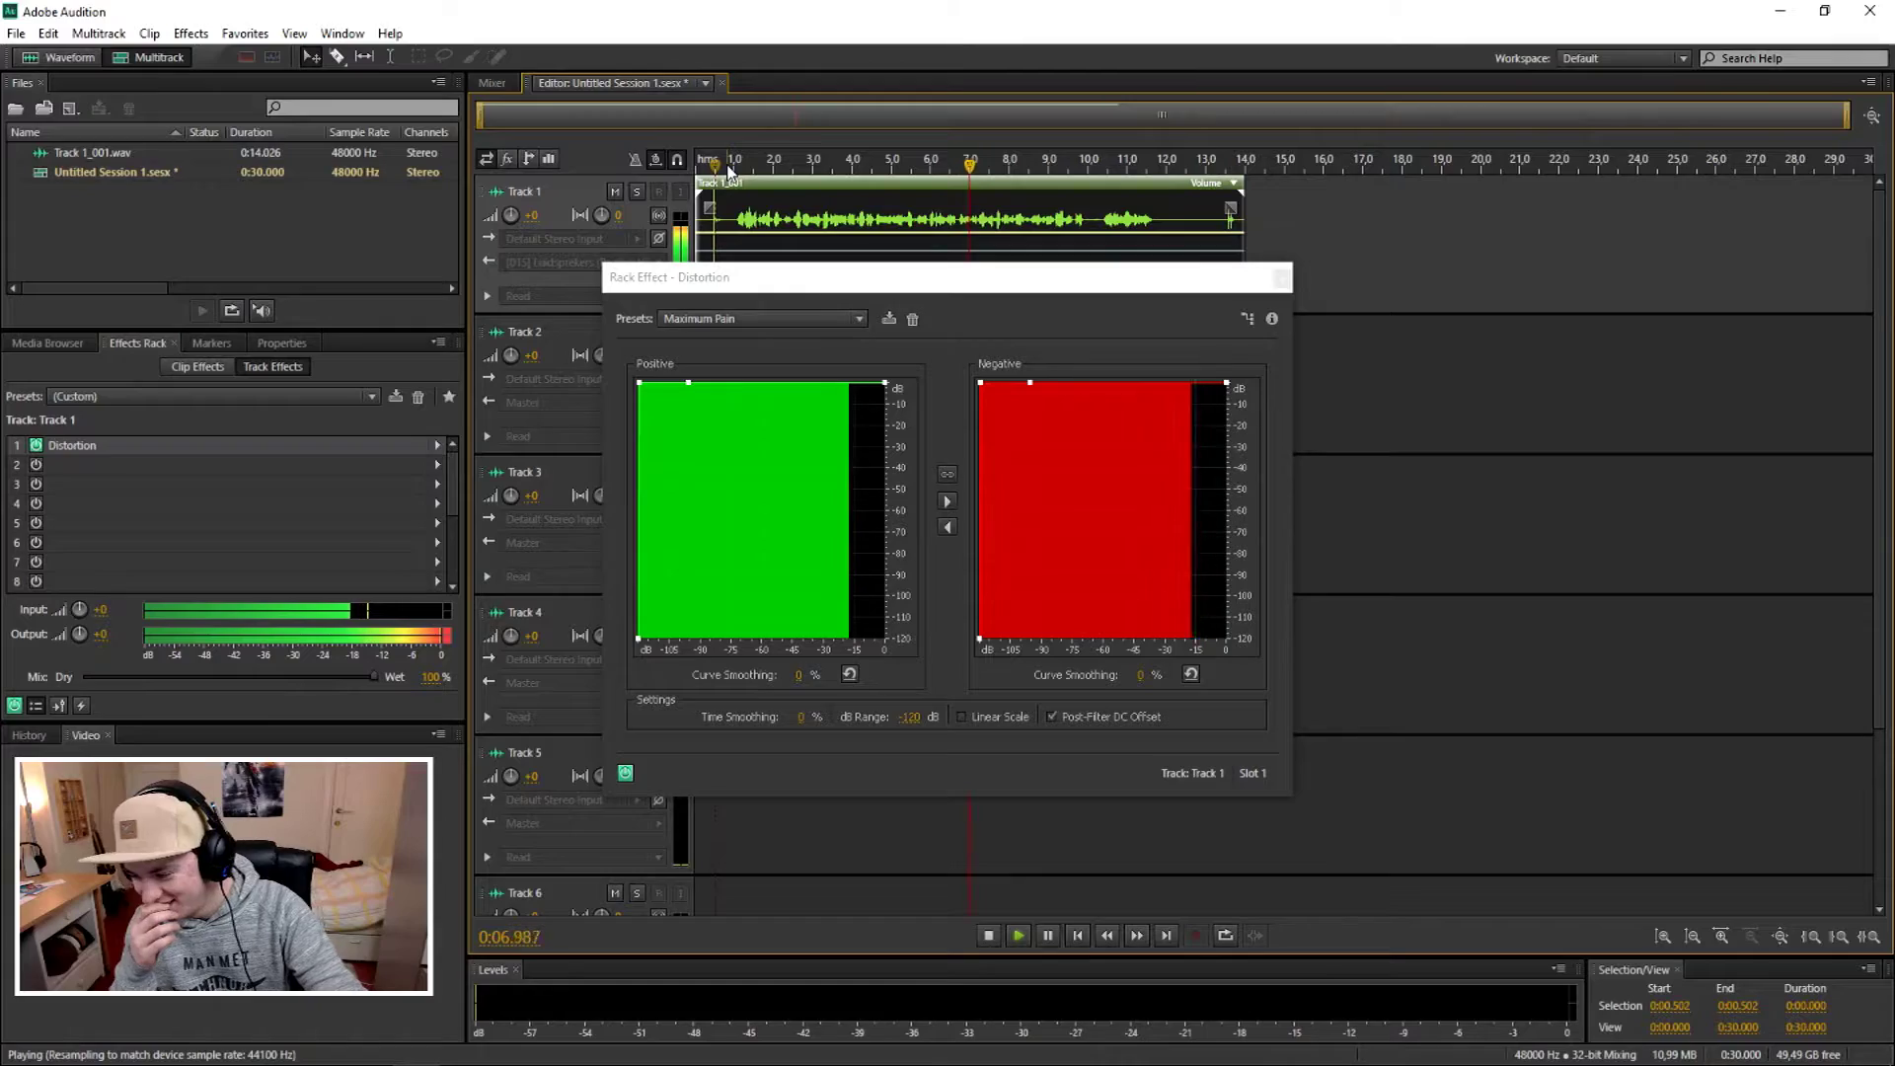
pyautogui.press('space')
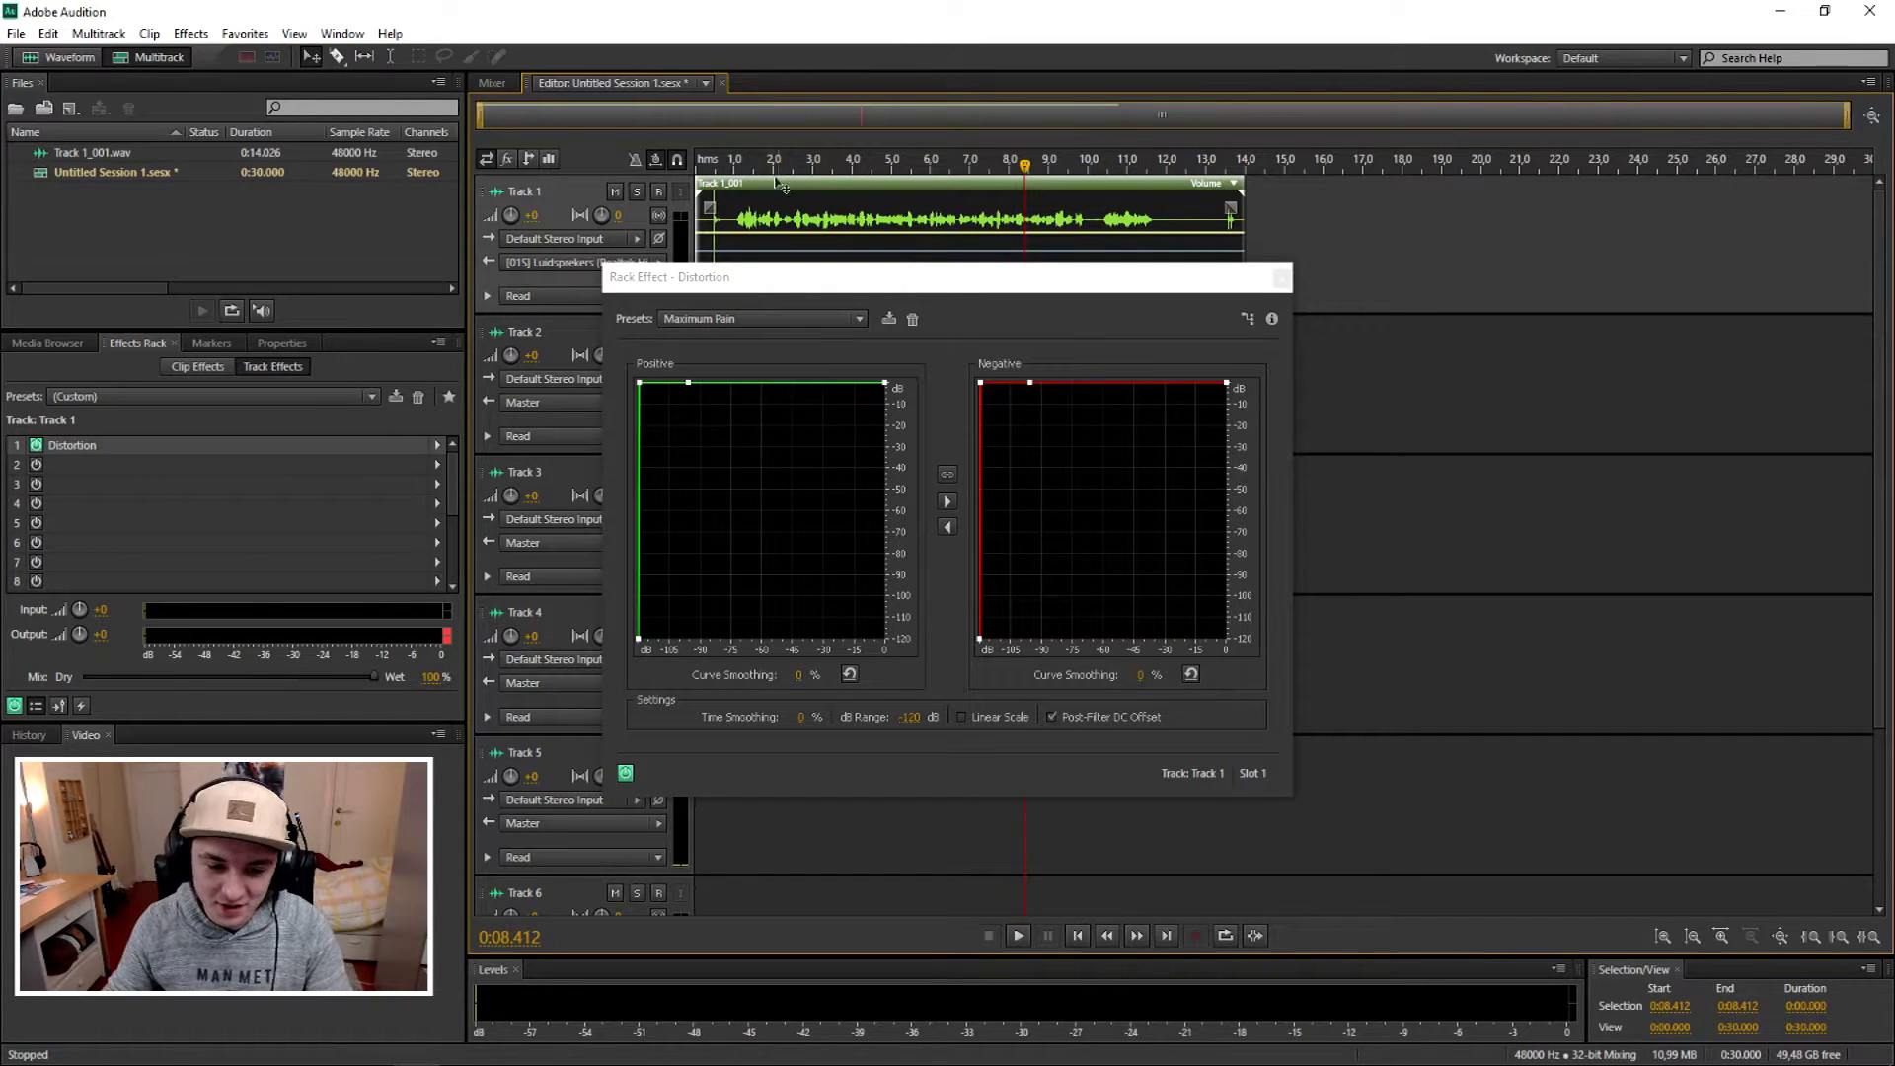
pyautogui.click(790, 318)
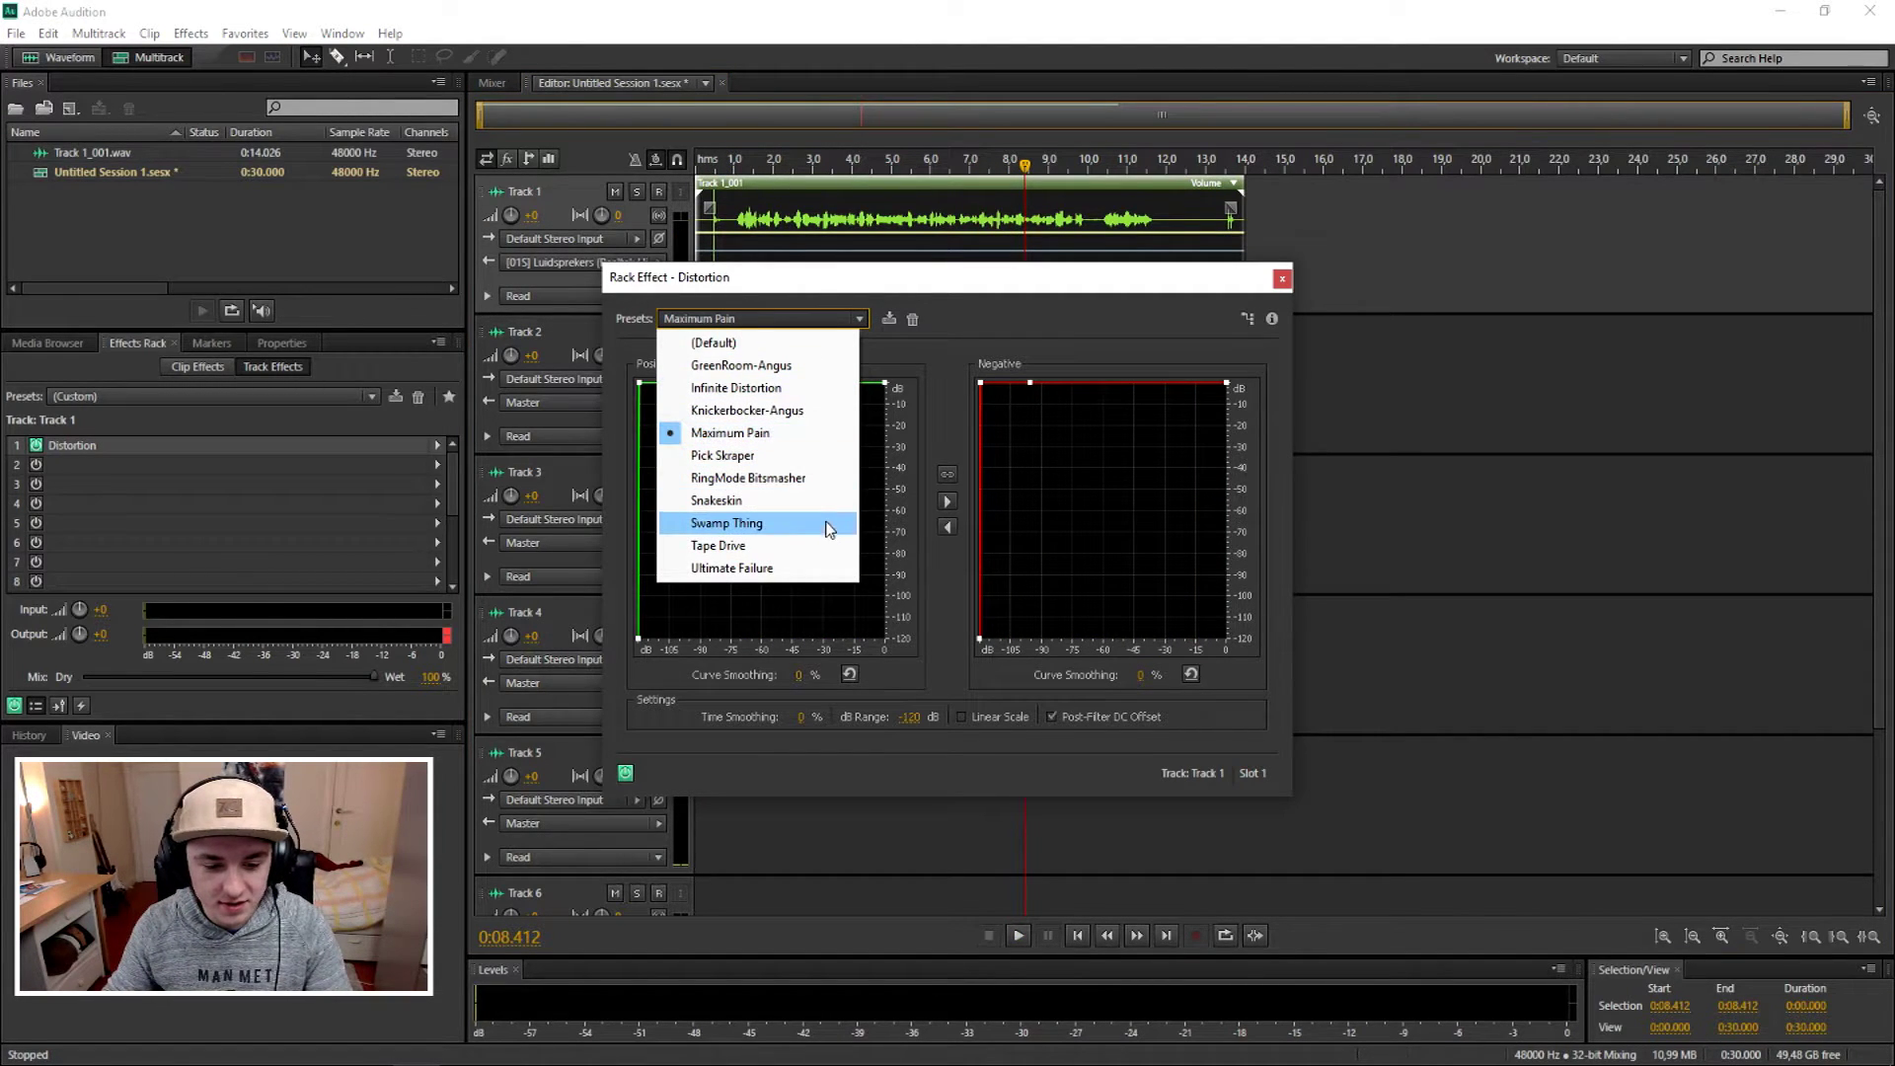
# Step: Preview the clip from near 0 s with the Tape Drive preset
pyautogui.click(718, 545)
pyautogui.click(726, 163)
pyautogui.press('space')
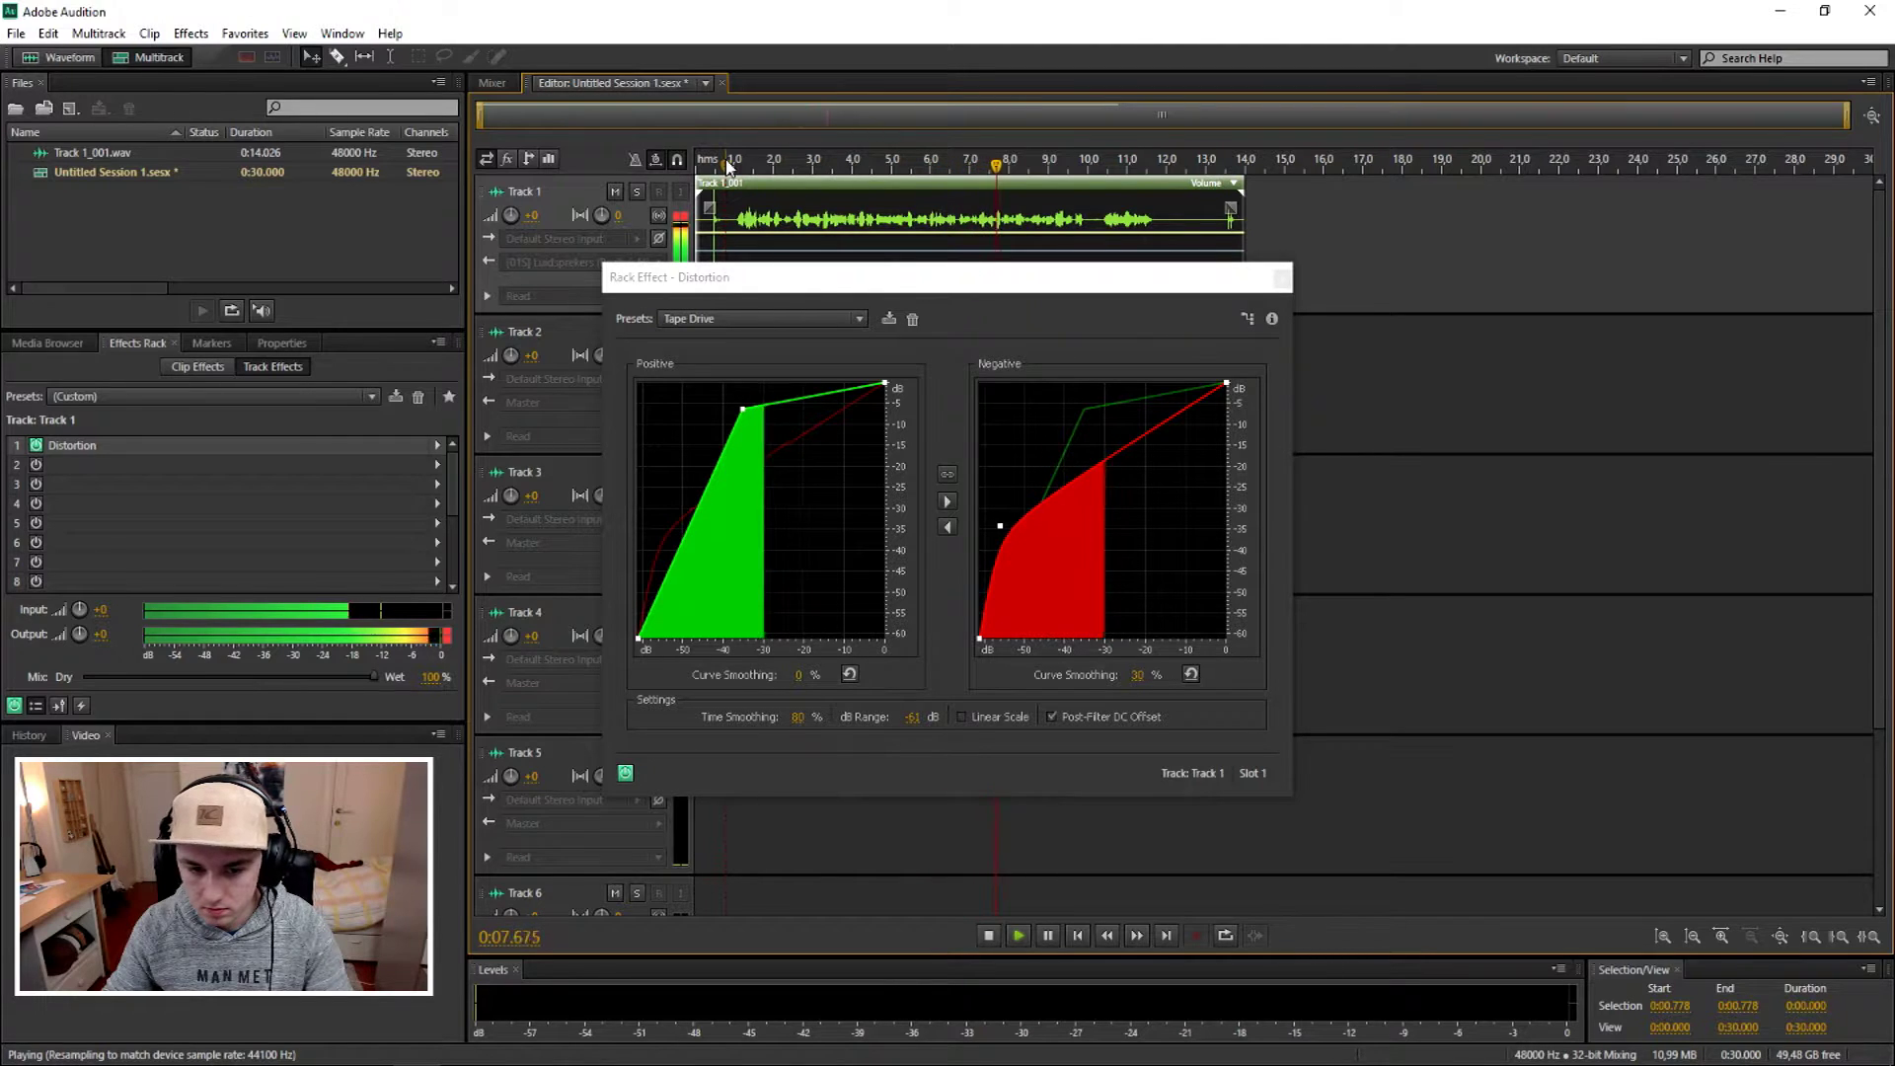
pyautogui.press('space')
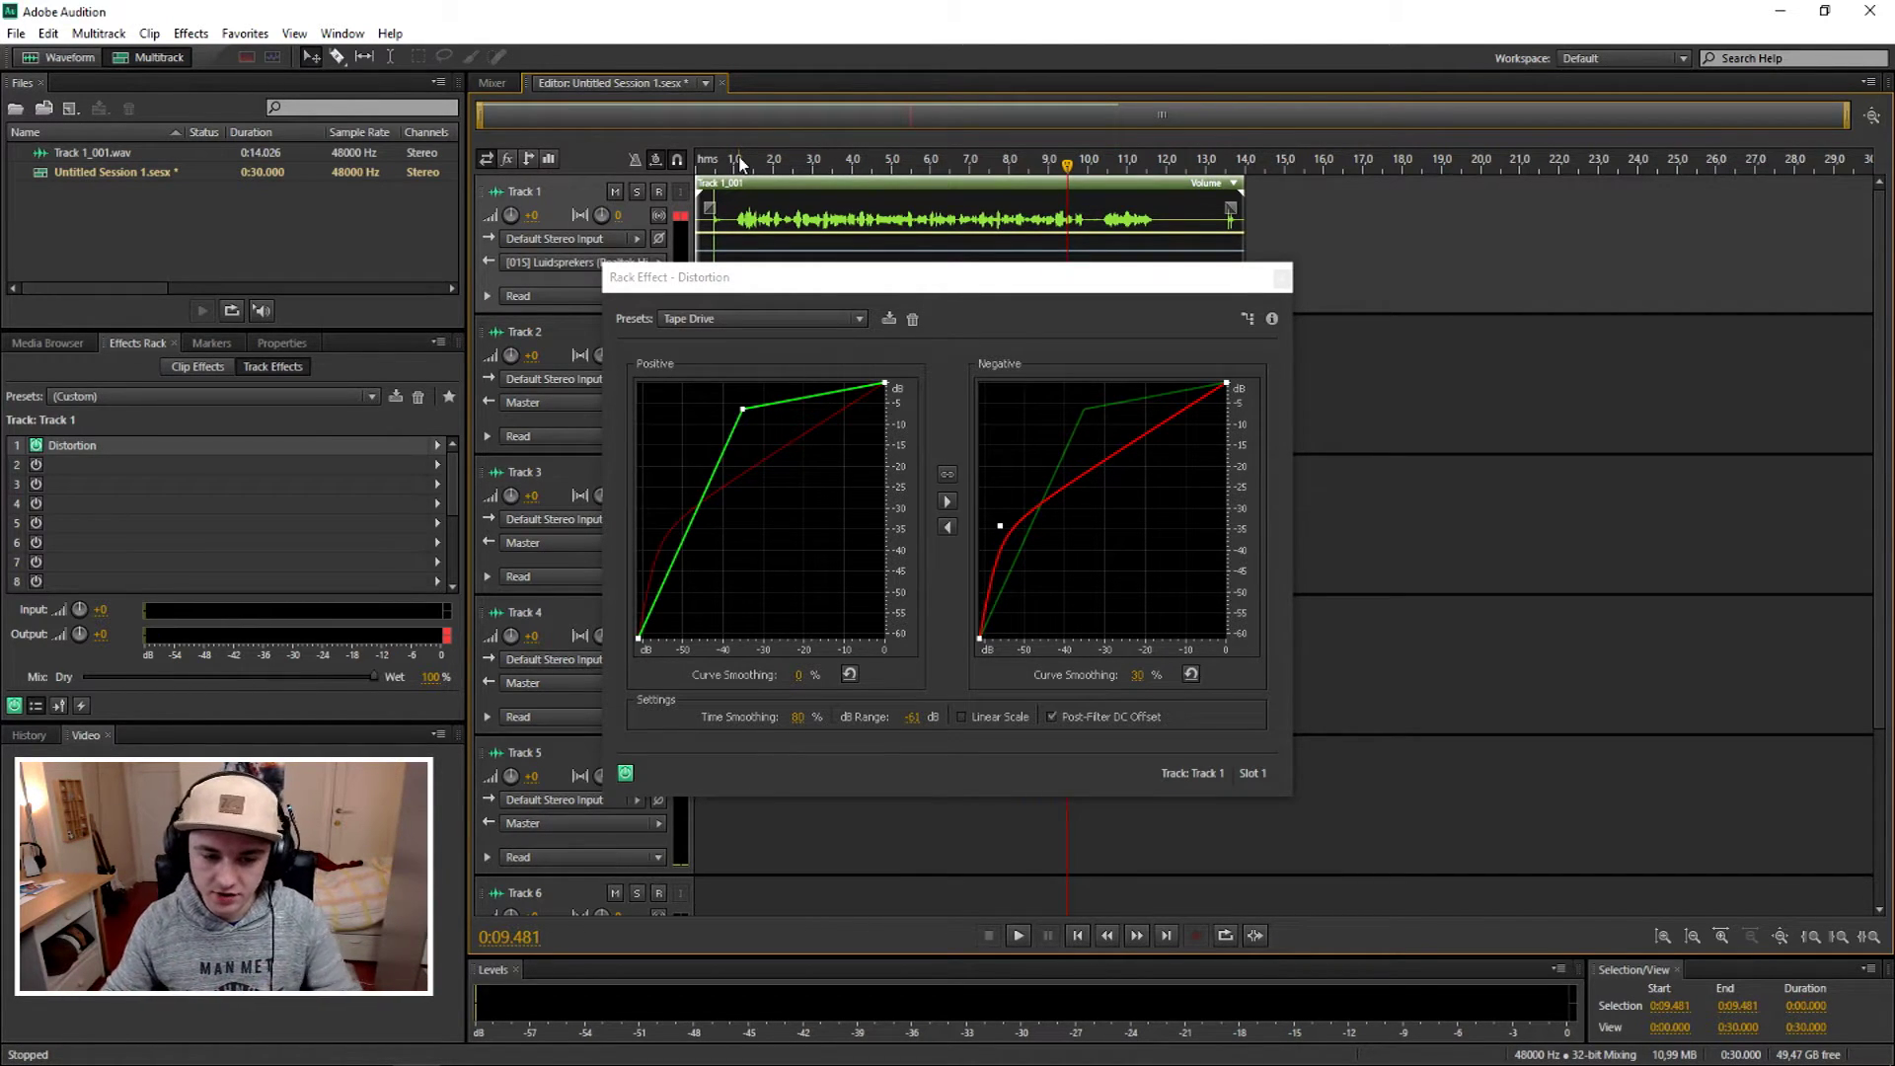
# Step: Preview the clip with the Snakeskin preset, then load Pick Skraper
pyautogui.click(742, 319)
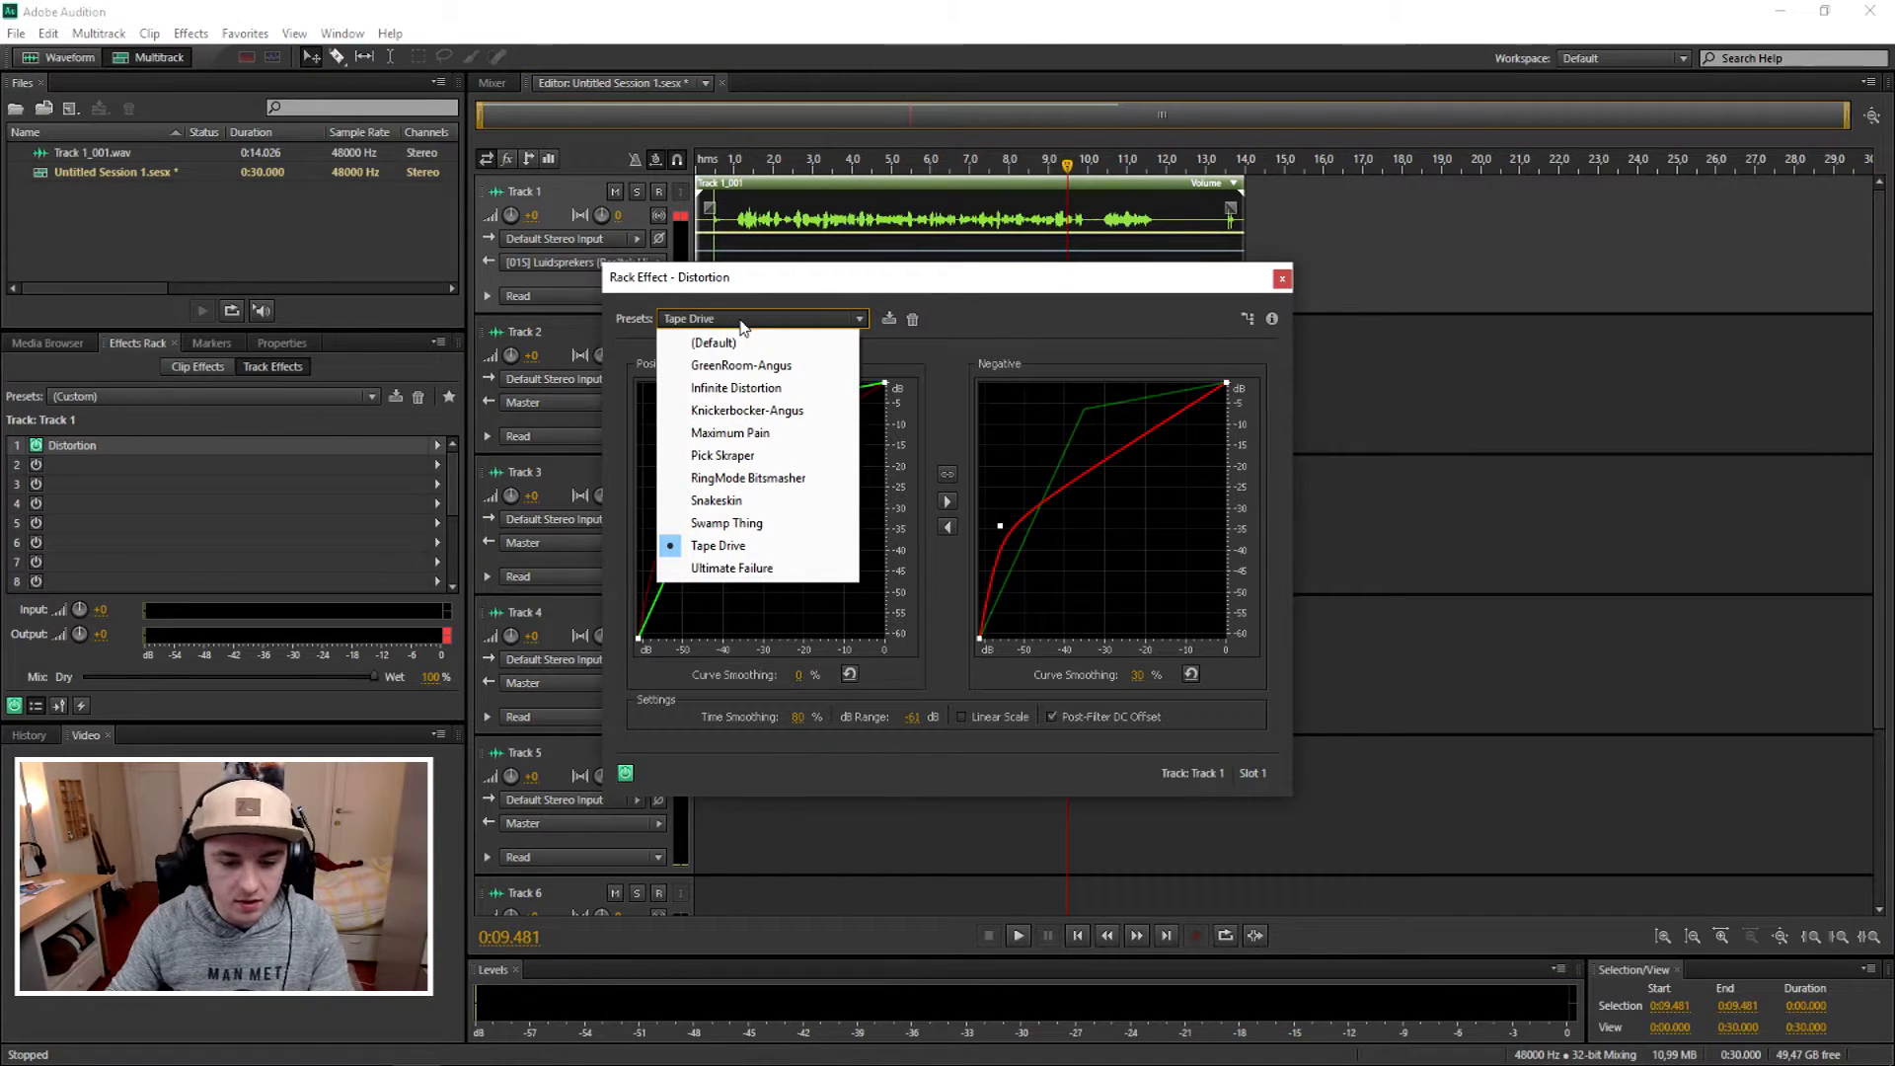
pyautogui.click(836, 501)
pyautogui.click(728, 164)
pyautogui.press('space')
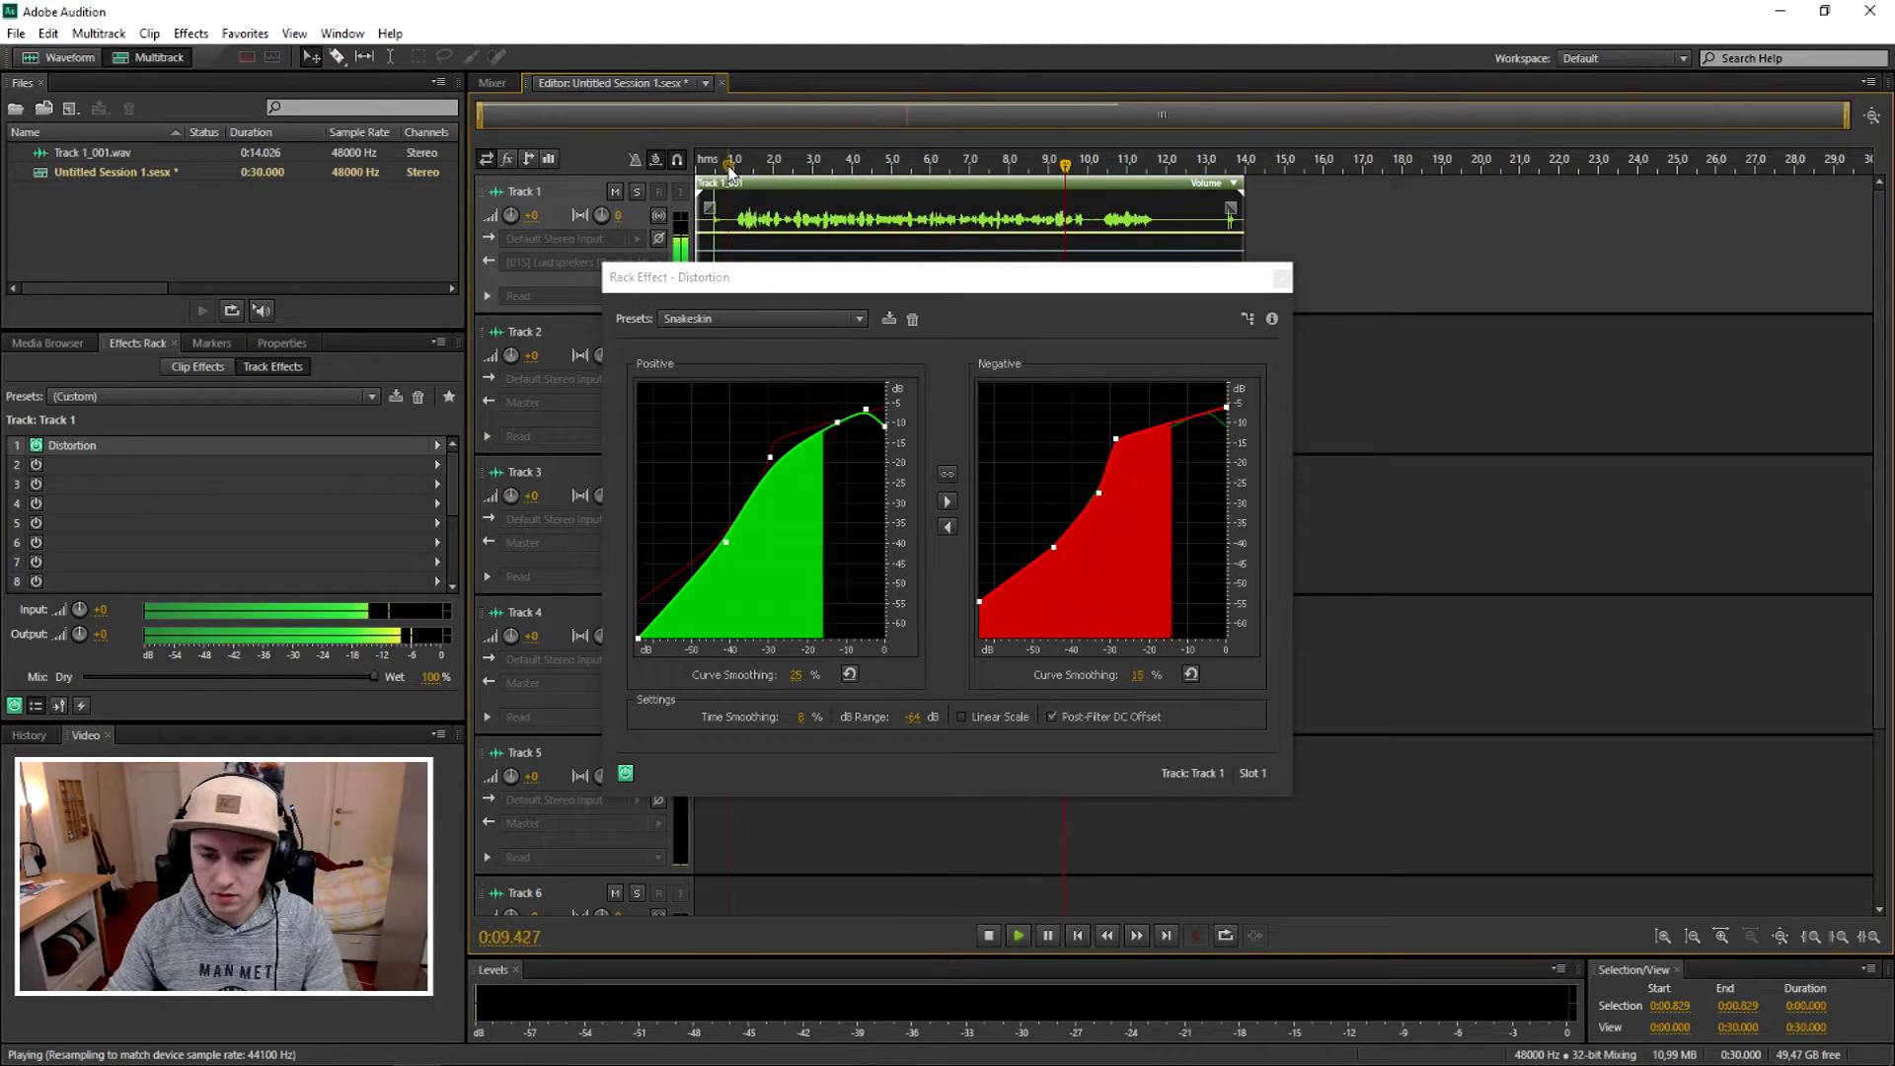
pyautogui.press('space')
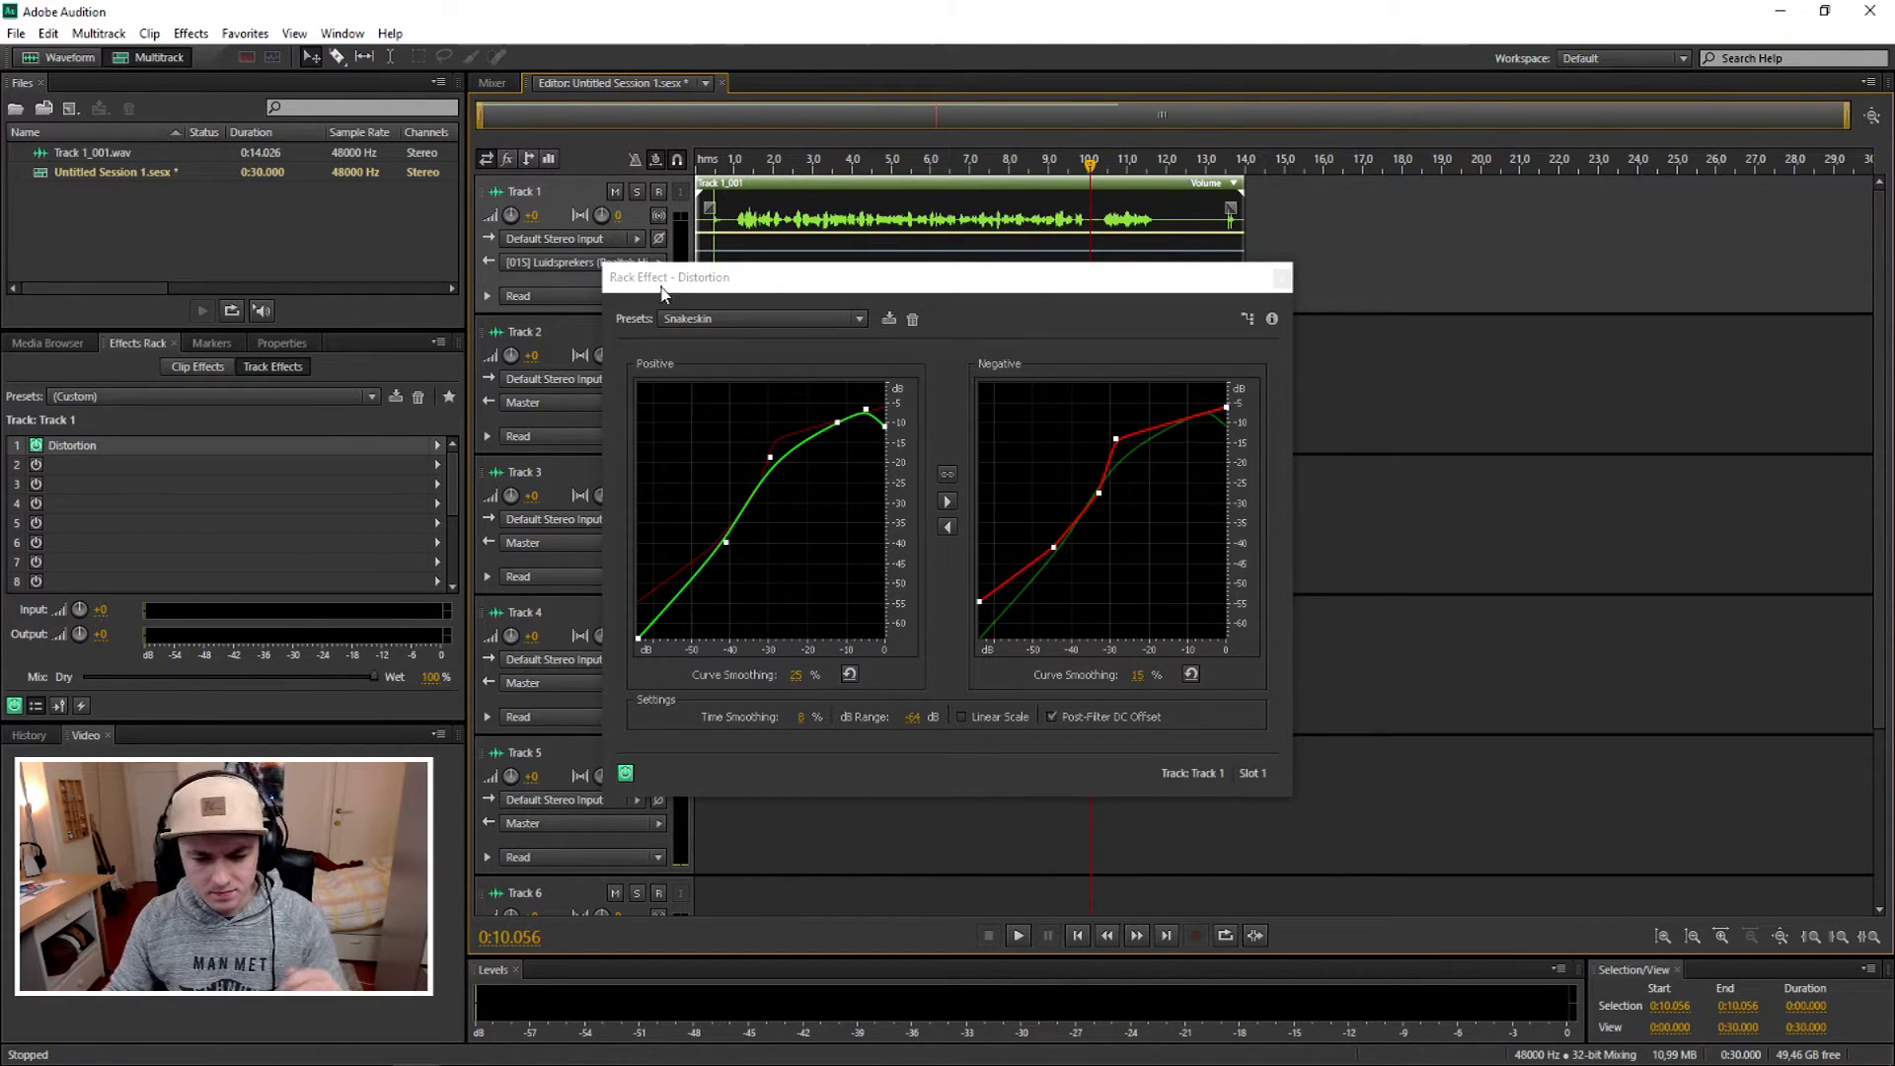
pyautogui.click(727, 318)
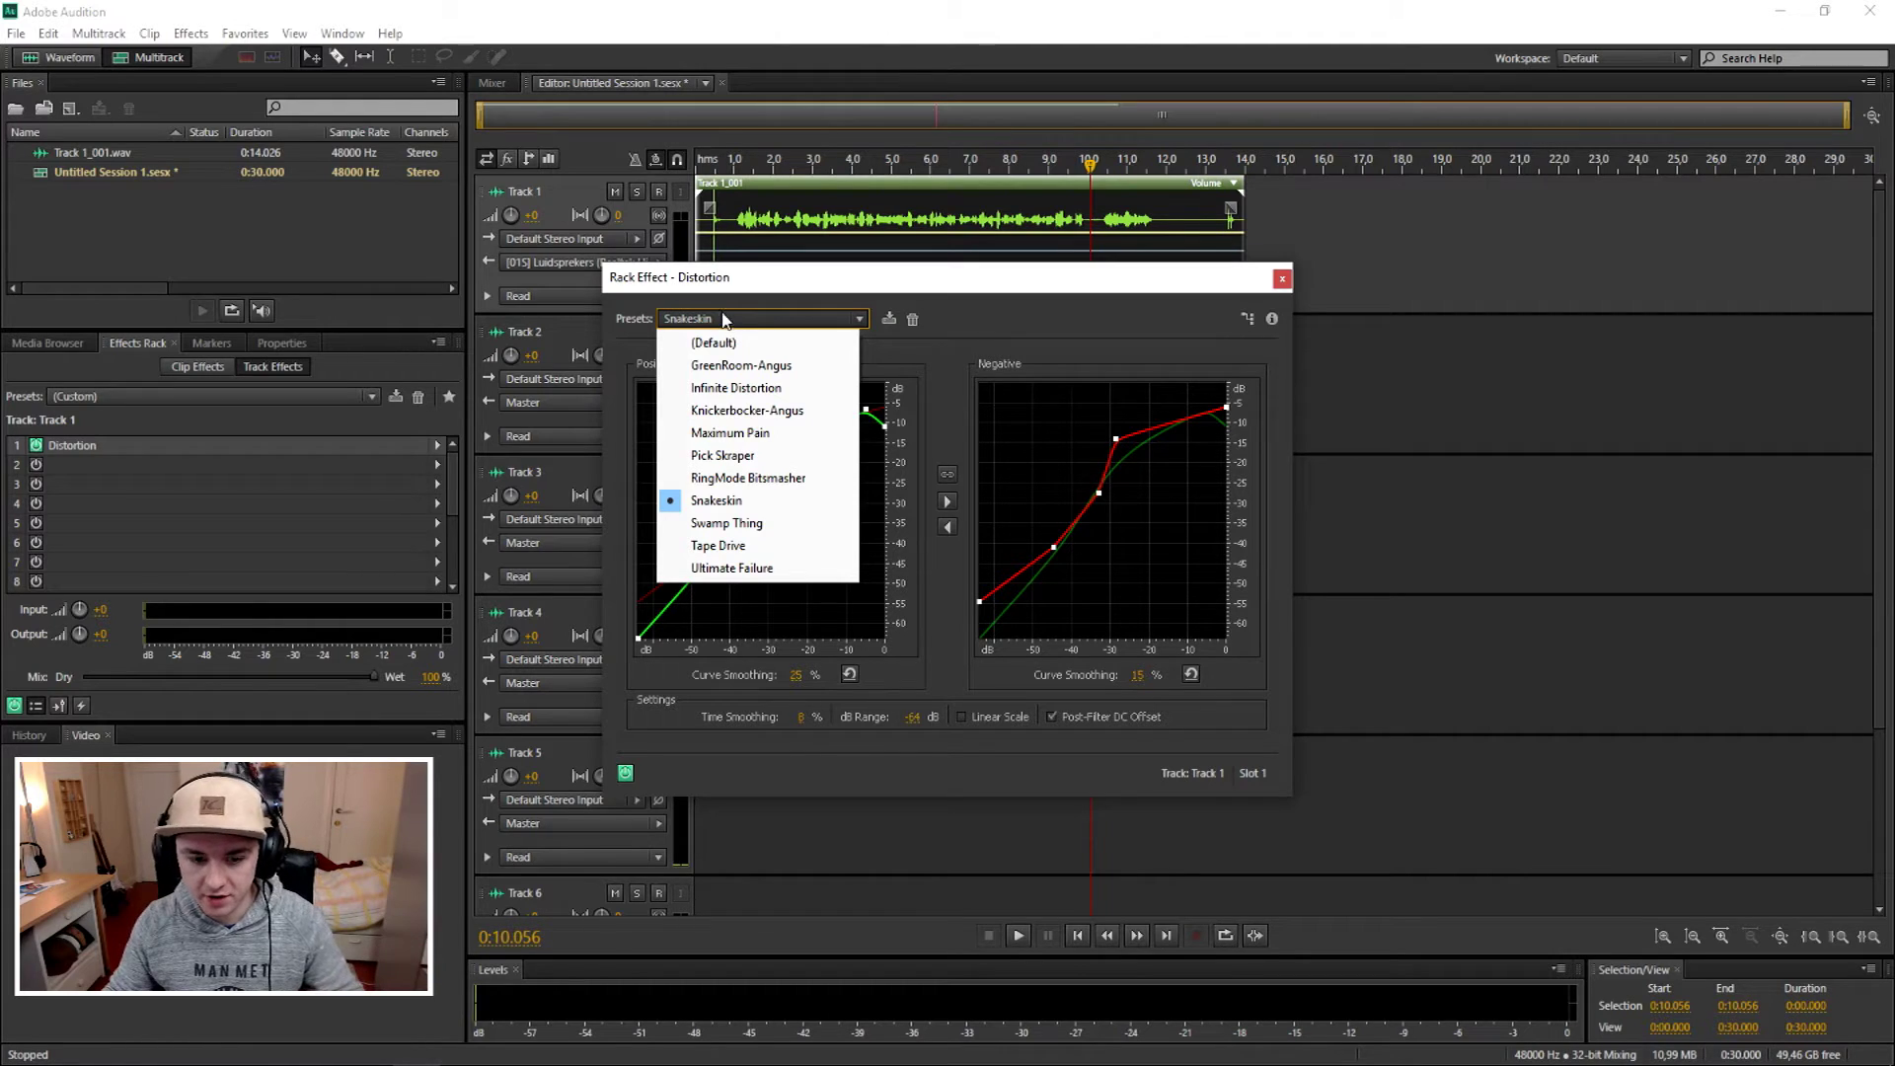
pyautogui.click(764, 454)
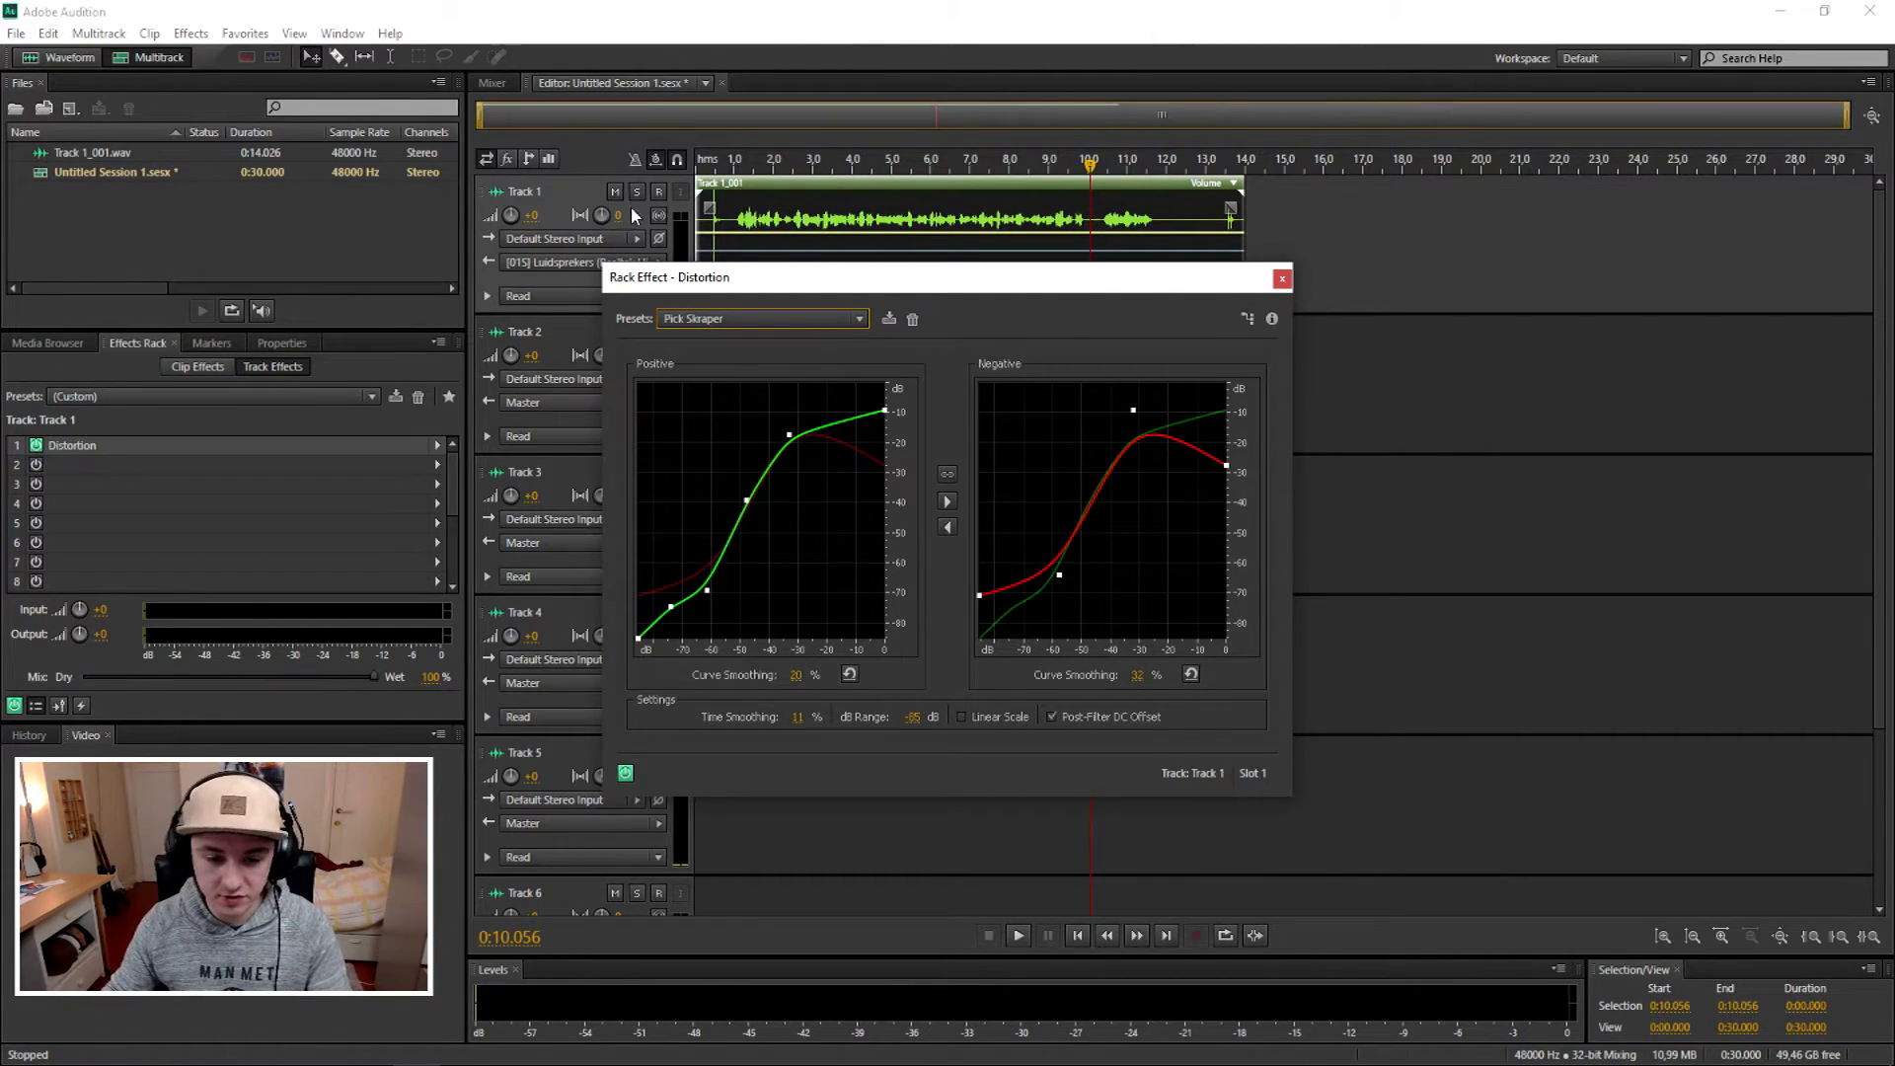
# Step: Play the clip from near the start with Pick Skraper, stop, and reopen the presets list
pyautogui.click(728, 162)
pyautogui.press('space')
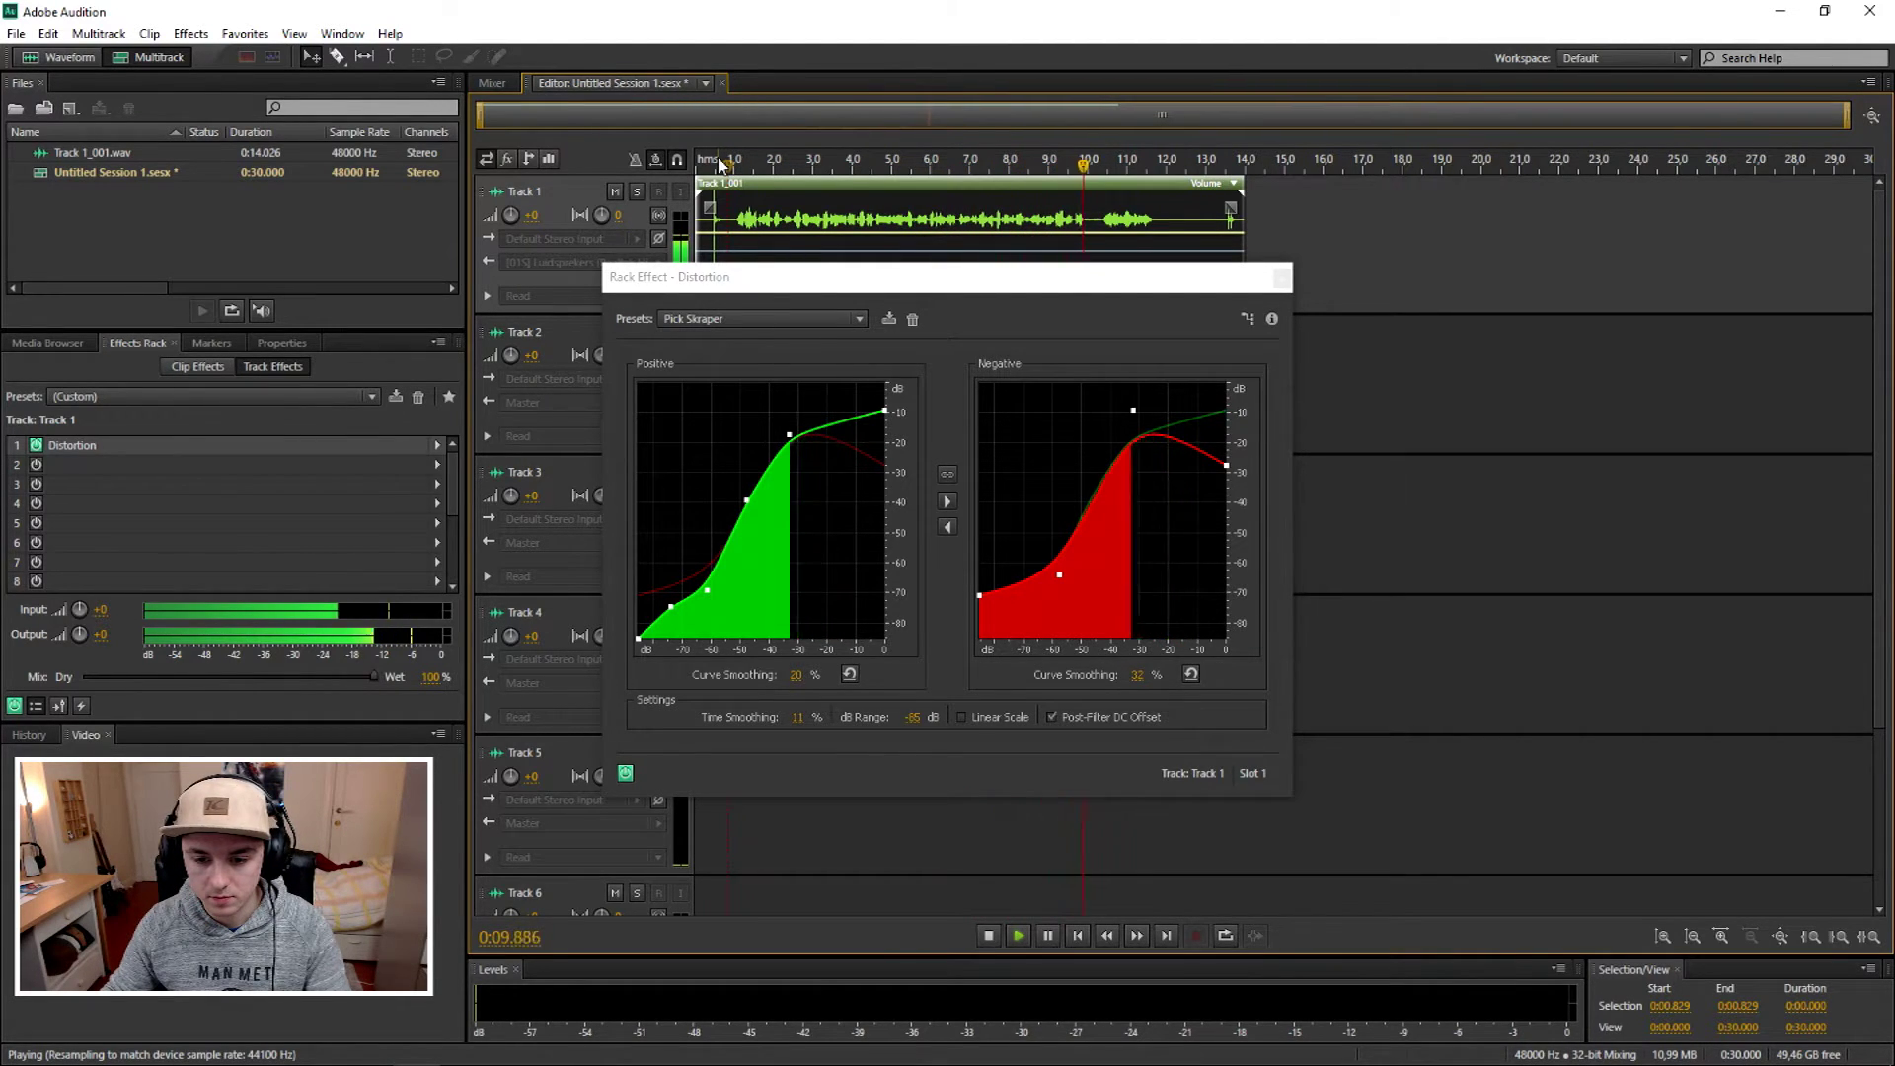
pyautogui.press('space')
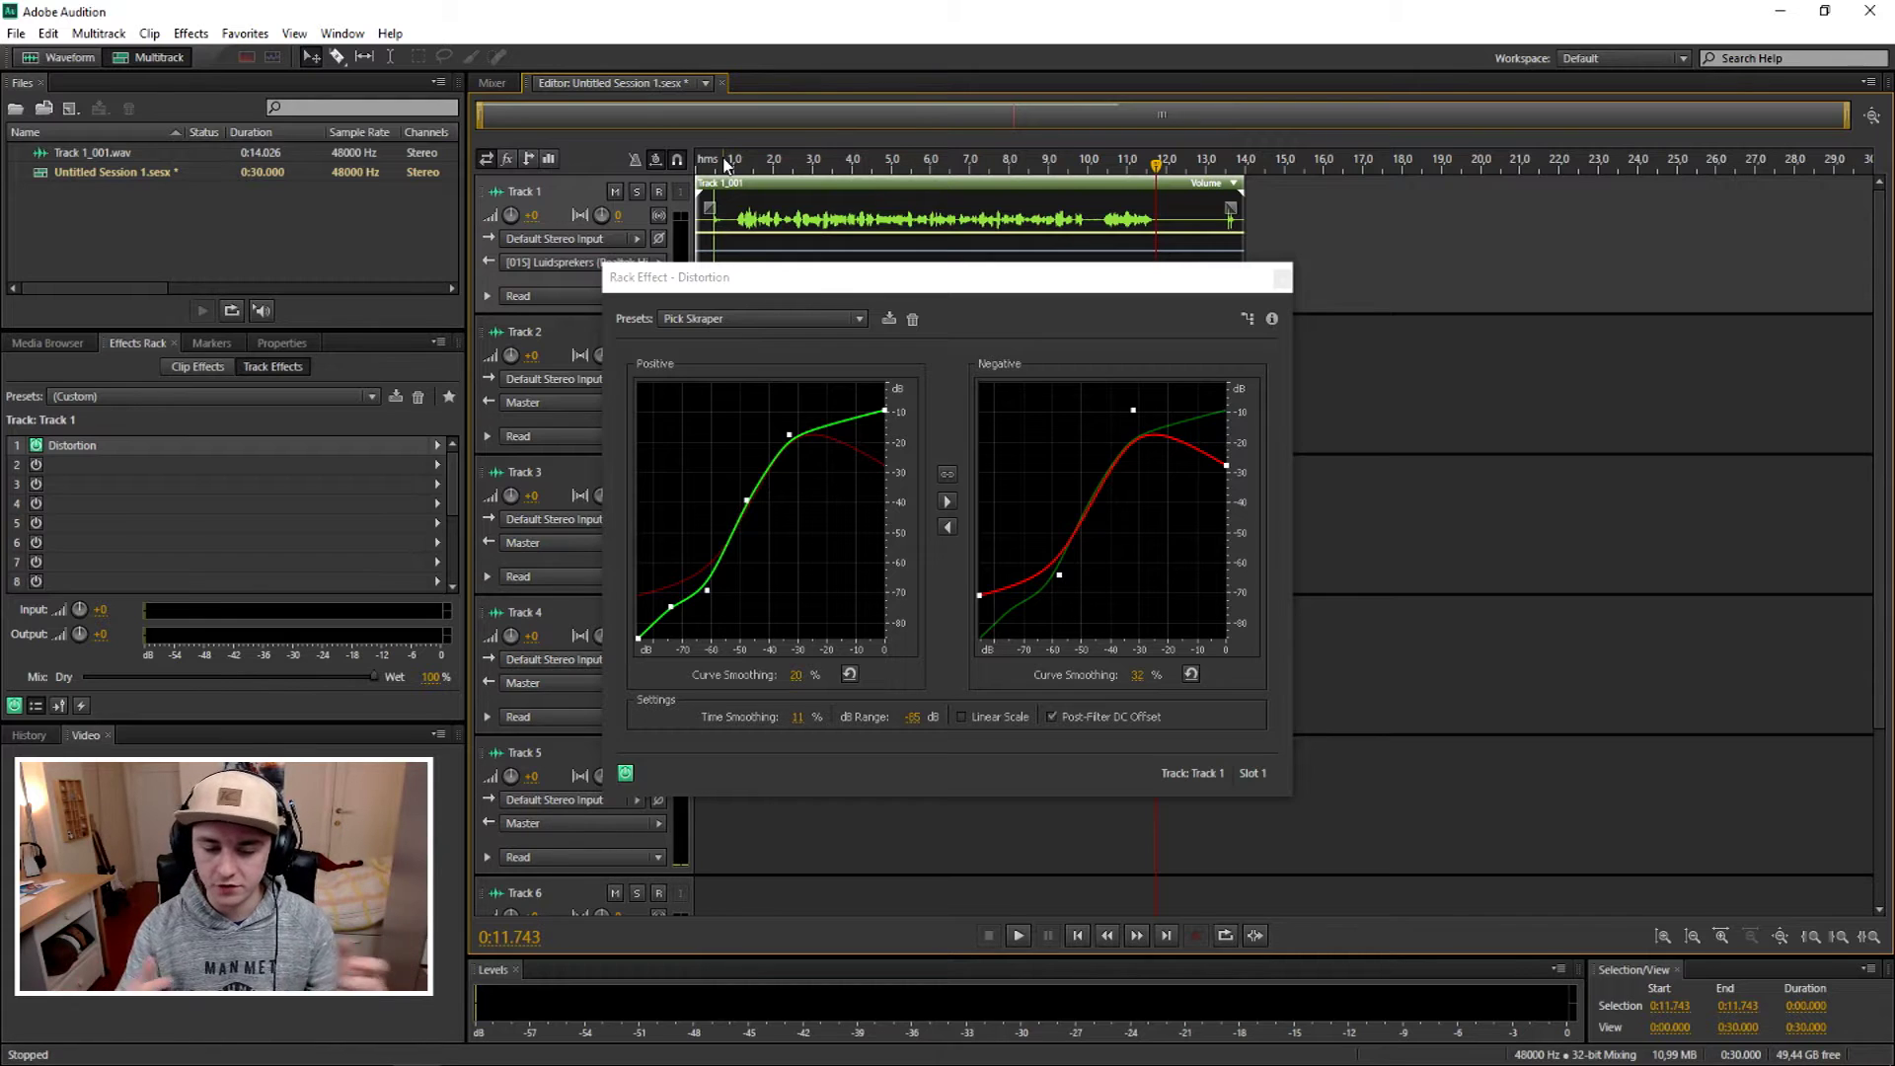
pyautogui.click(779, 319)
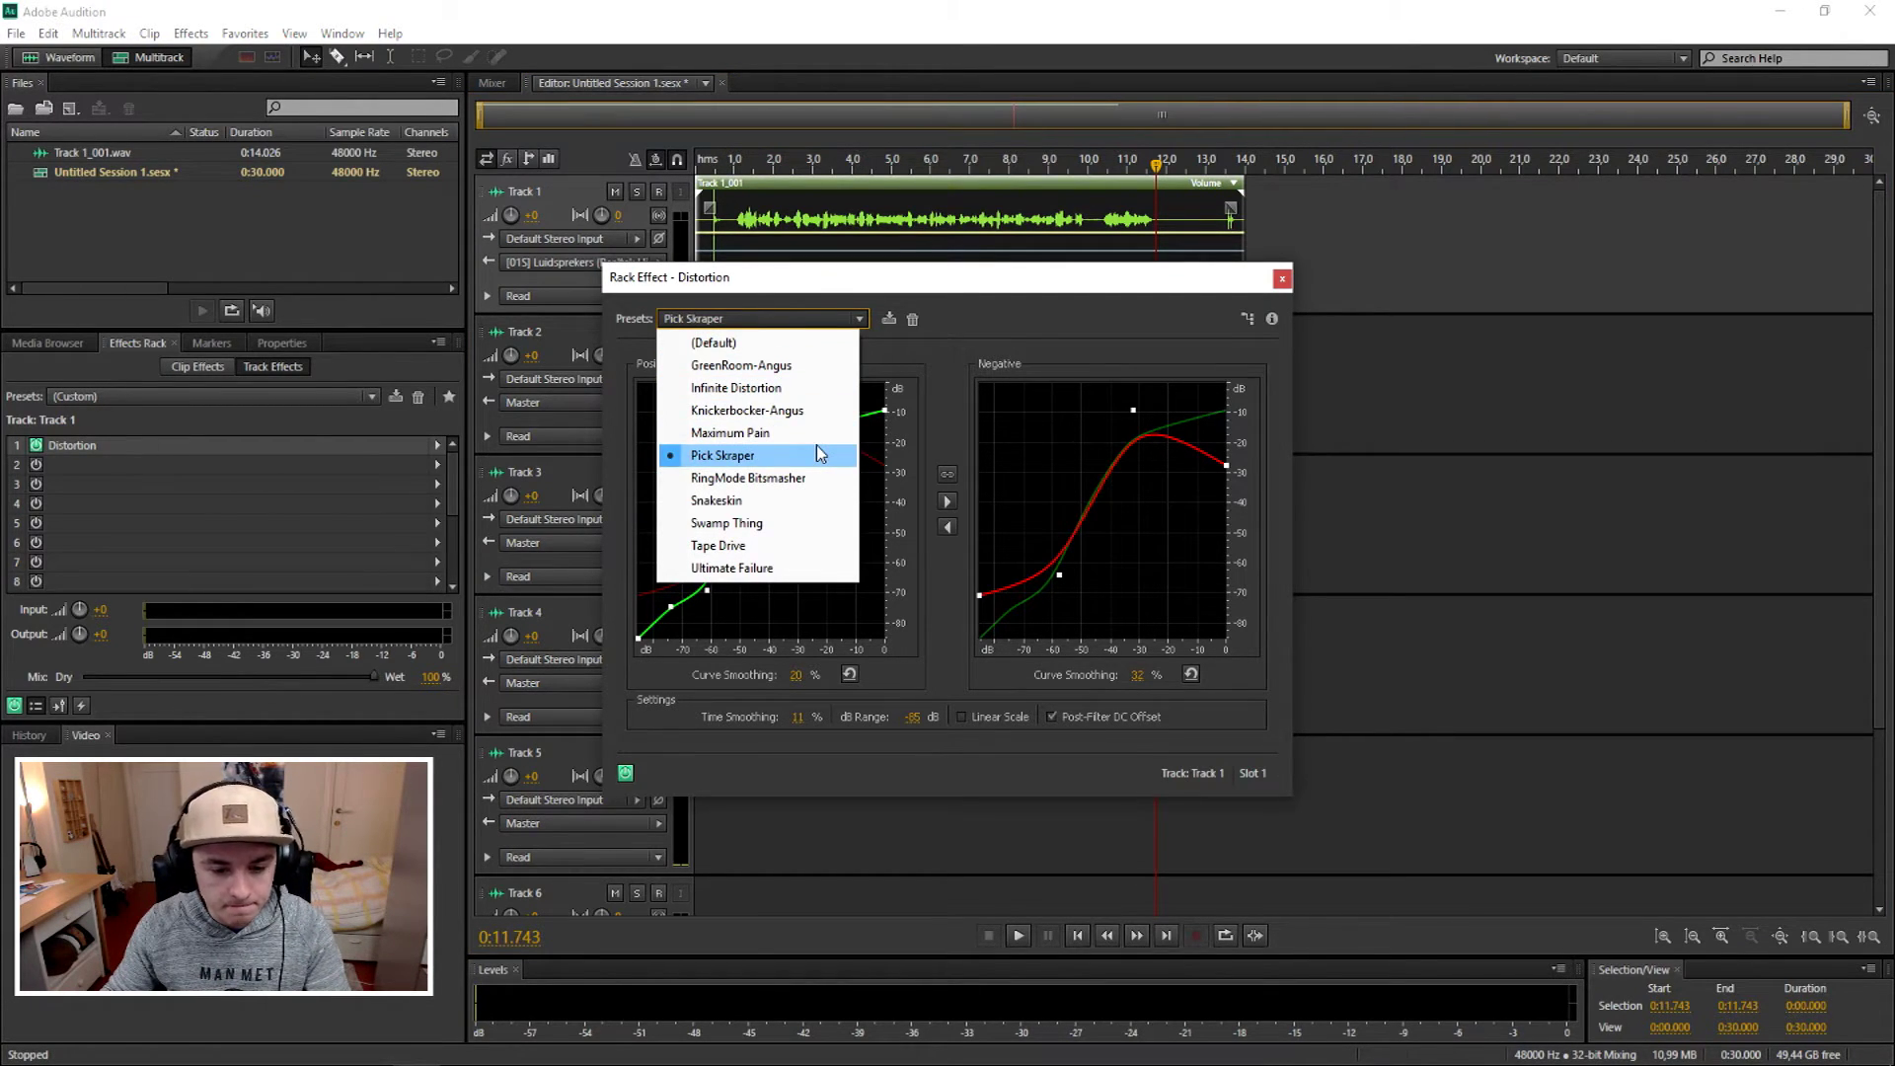
# Step: Load the GreenRoom-Angus preset and preview the clip from about 1 second
pyautogui.click(805, 365)
pyautogui.click(735, 161)
pyautogui.press('space')
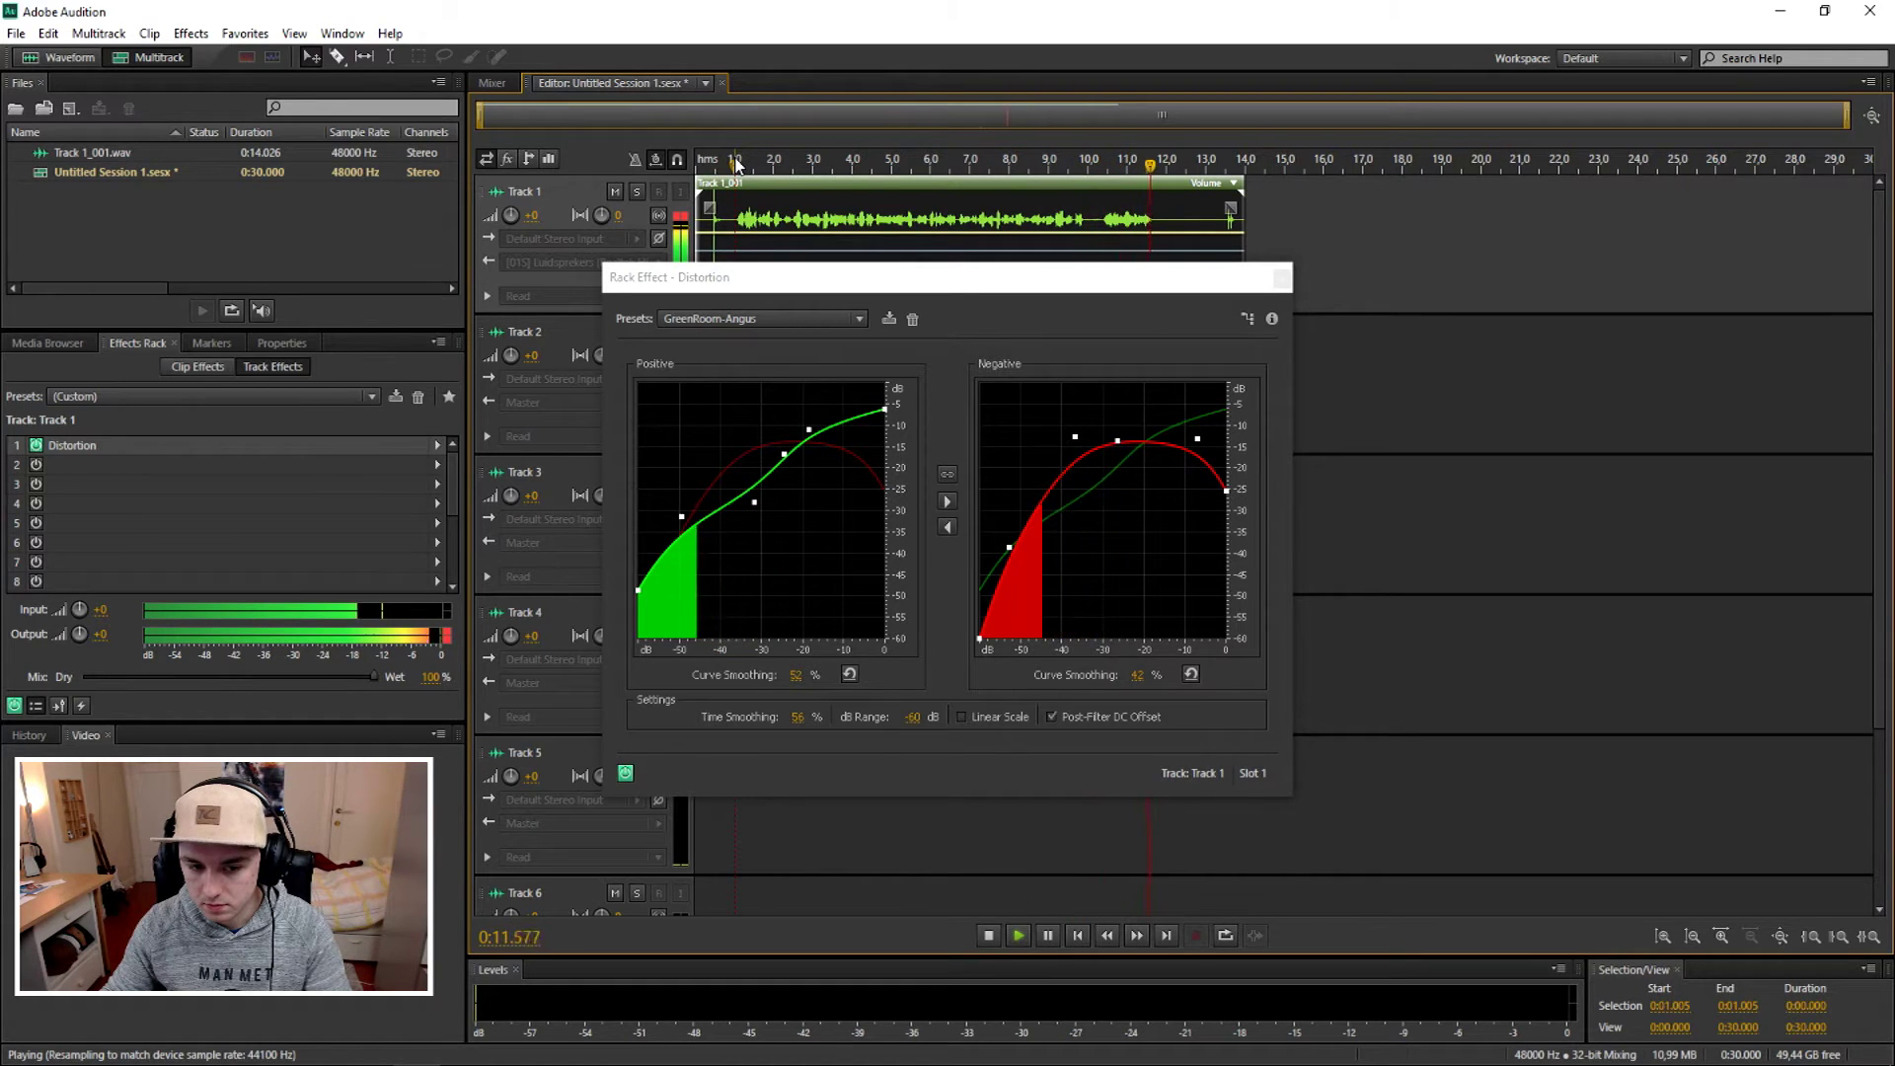
pyautogui.press('space')
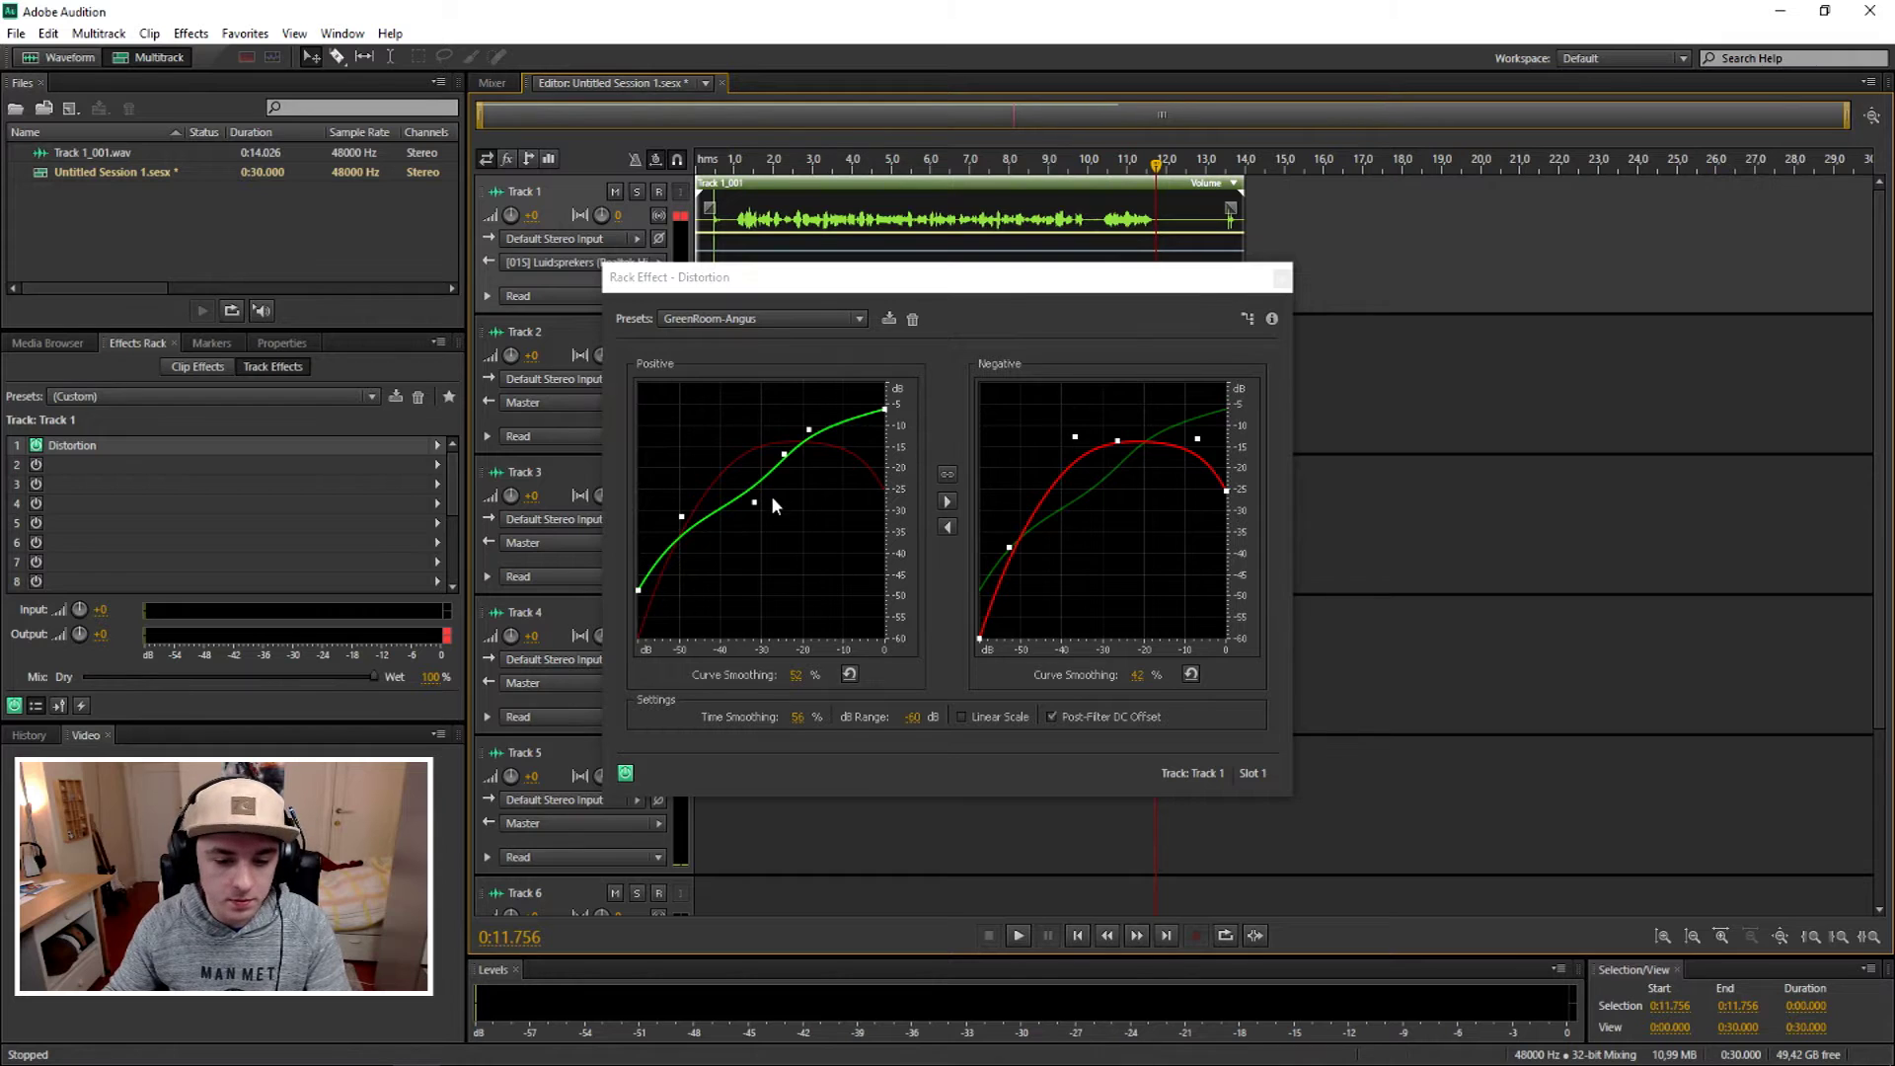
# Step: Pull a Positive curve point down into a dip and replay the clip from about 0.929 s
pyautogui.moveTo(757, 502); pyautogui.dragTo(817, 660)
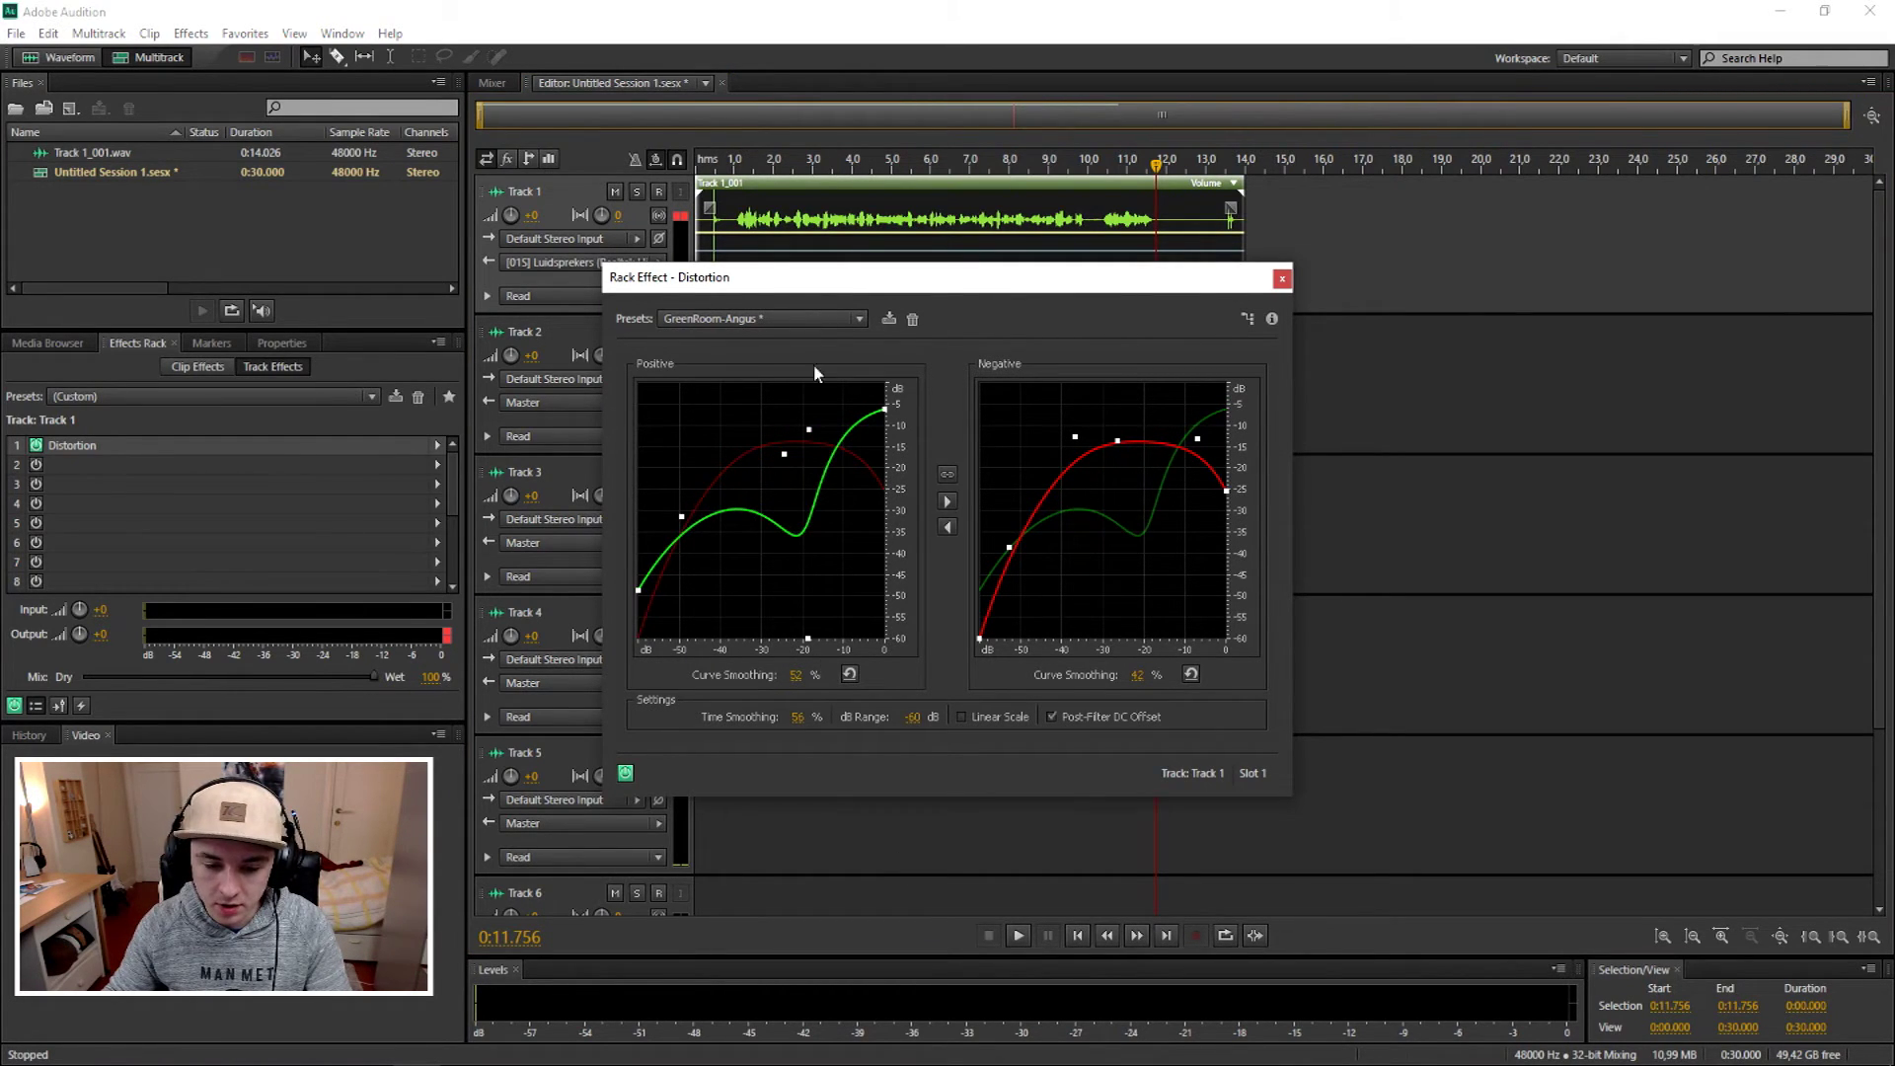
pyautogui.click(715, 165)
pyautogui.press('space')
pyautogui.press('space')
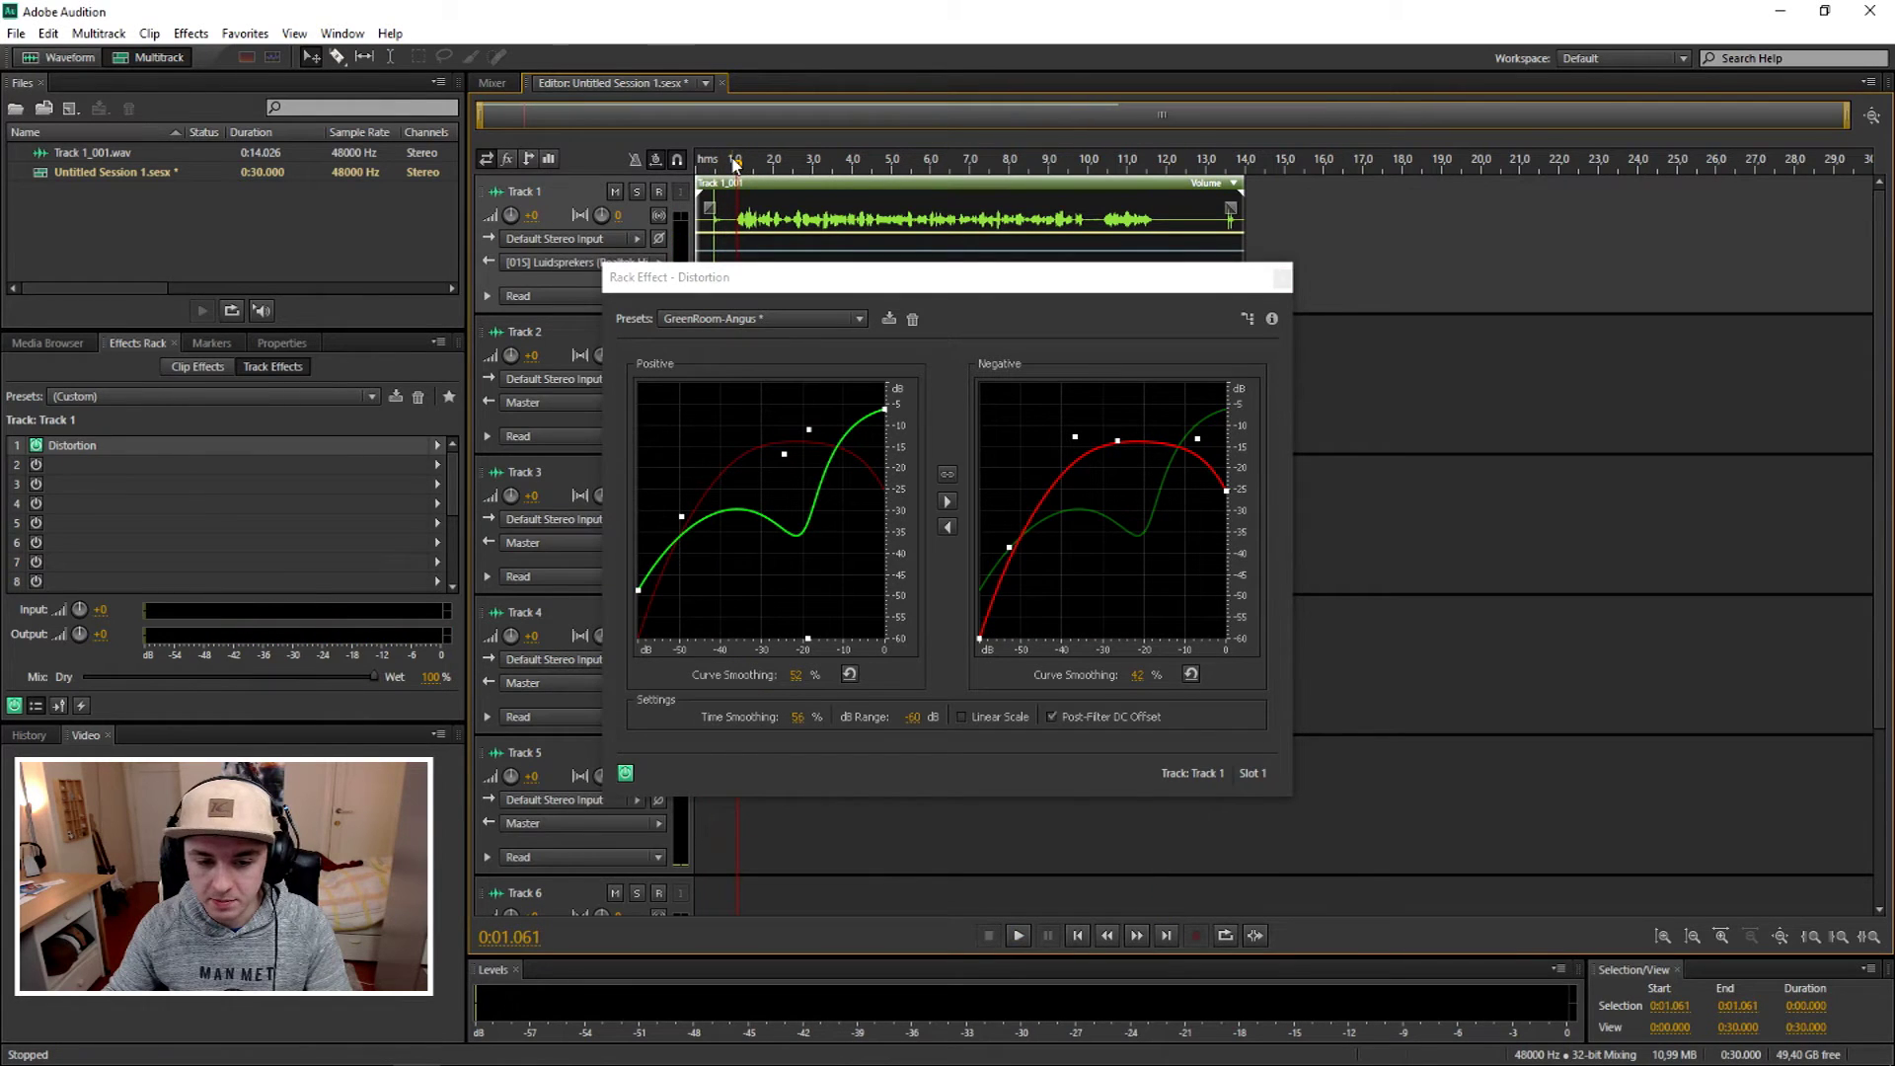
pyautogui.click(732, 165)
pyautogui.press('space')
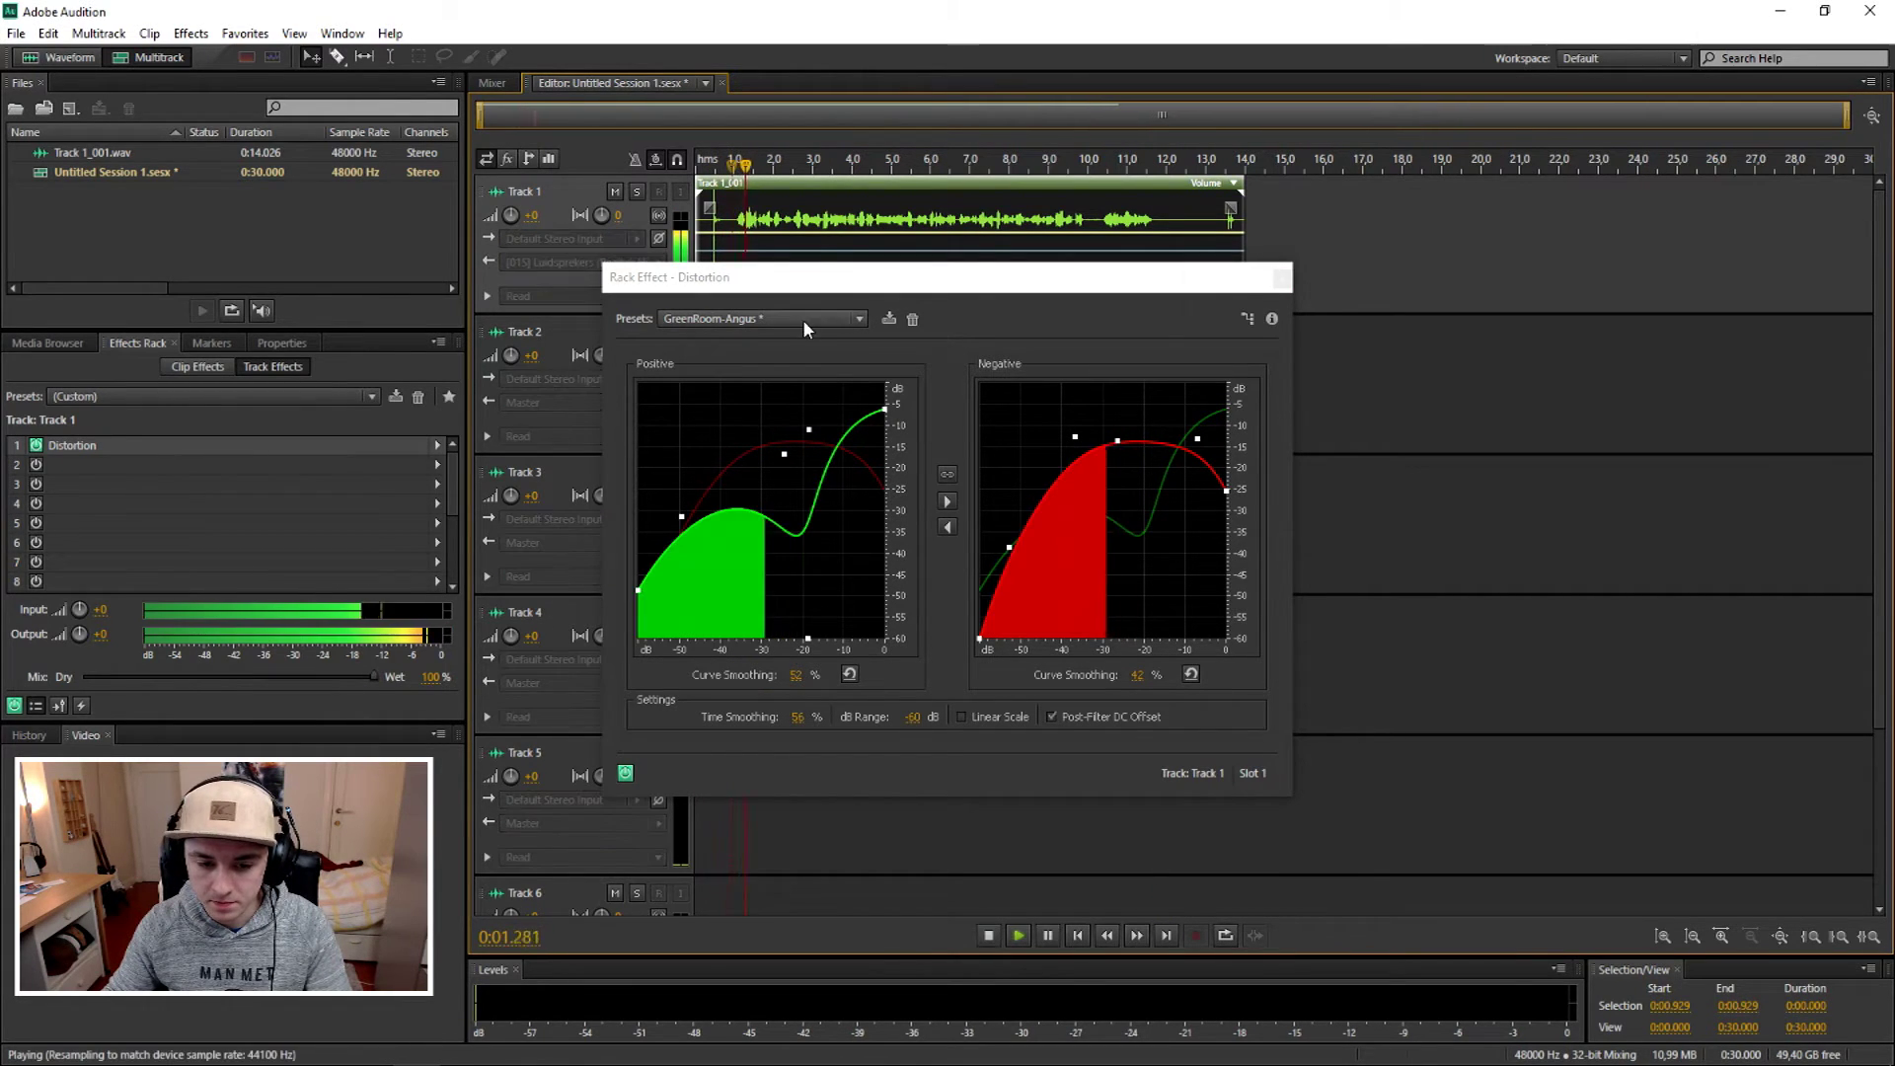
pyautogui.press('space')
# Step: Deepen the Positive dip with a new point and dent the Negative curve while previewing
pyautogui.click(770, 444)
pyautogui.hotkey('ctrl', 'z')
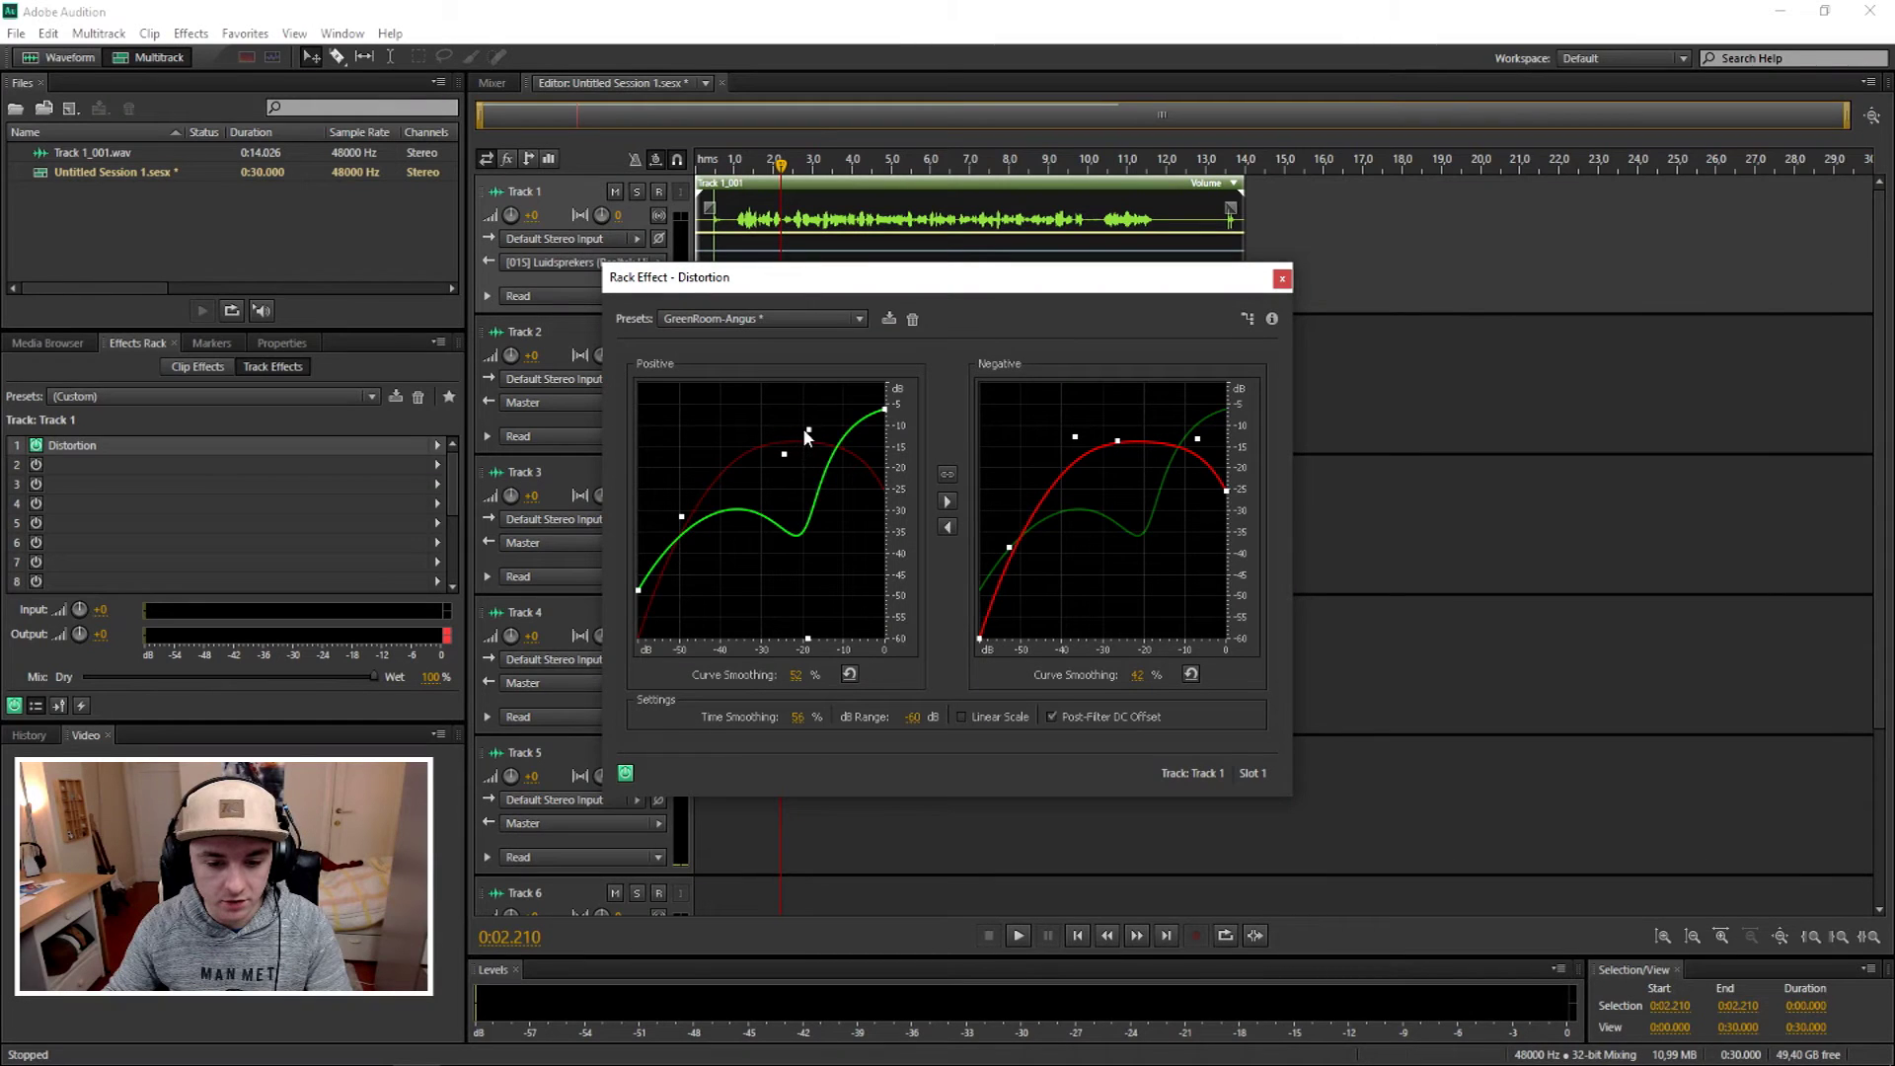
pyautogui.moveTo(577, 306); pyautogui.dragTo(252, 769)
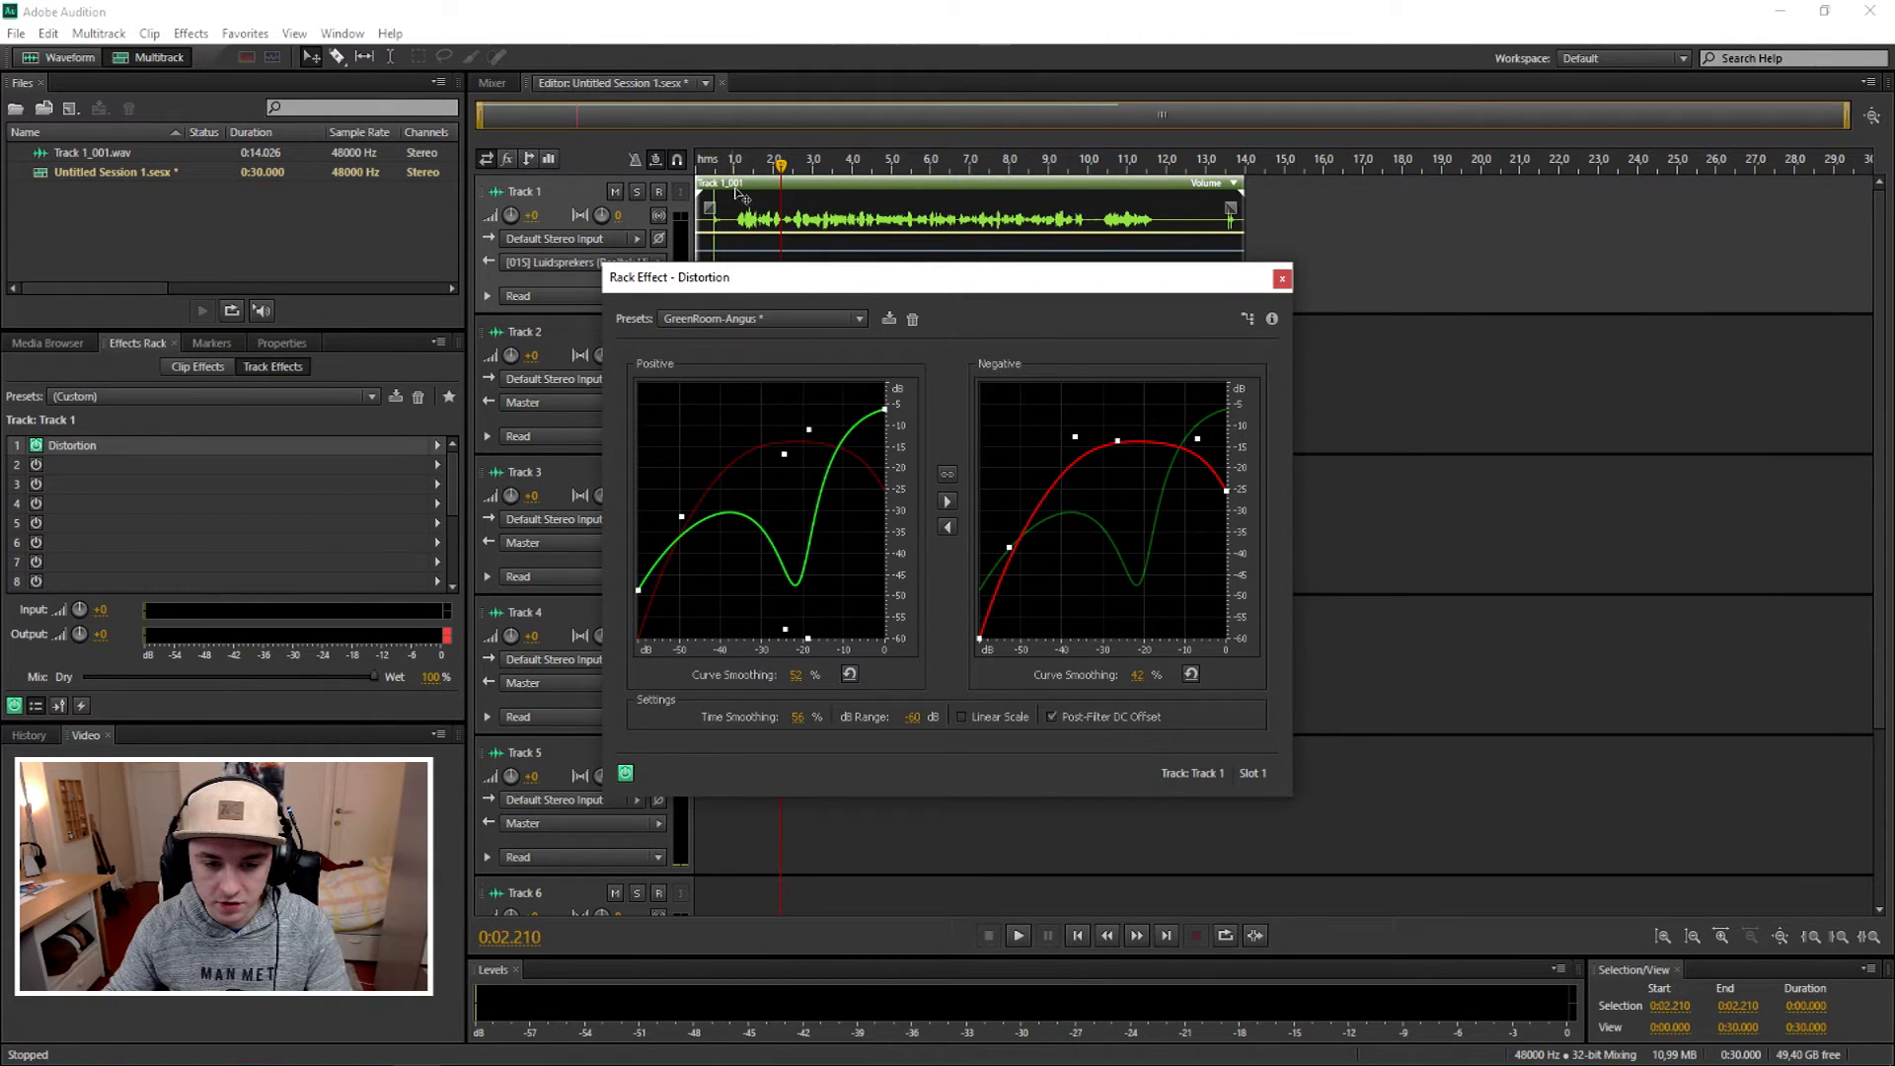
pyautogui.press('space')
pyautogui.click(1118, 605)
pyautogui.press('space')
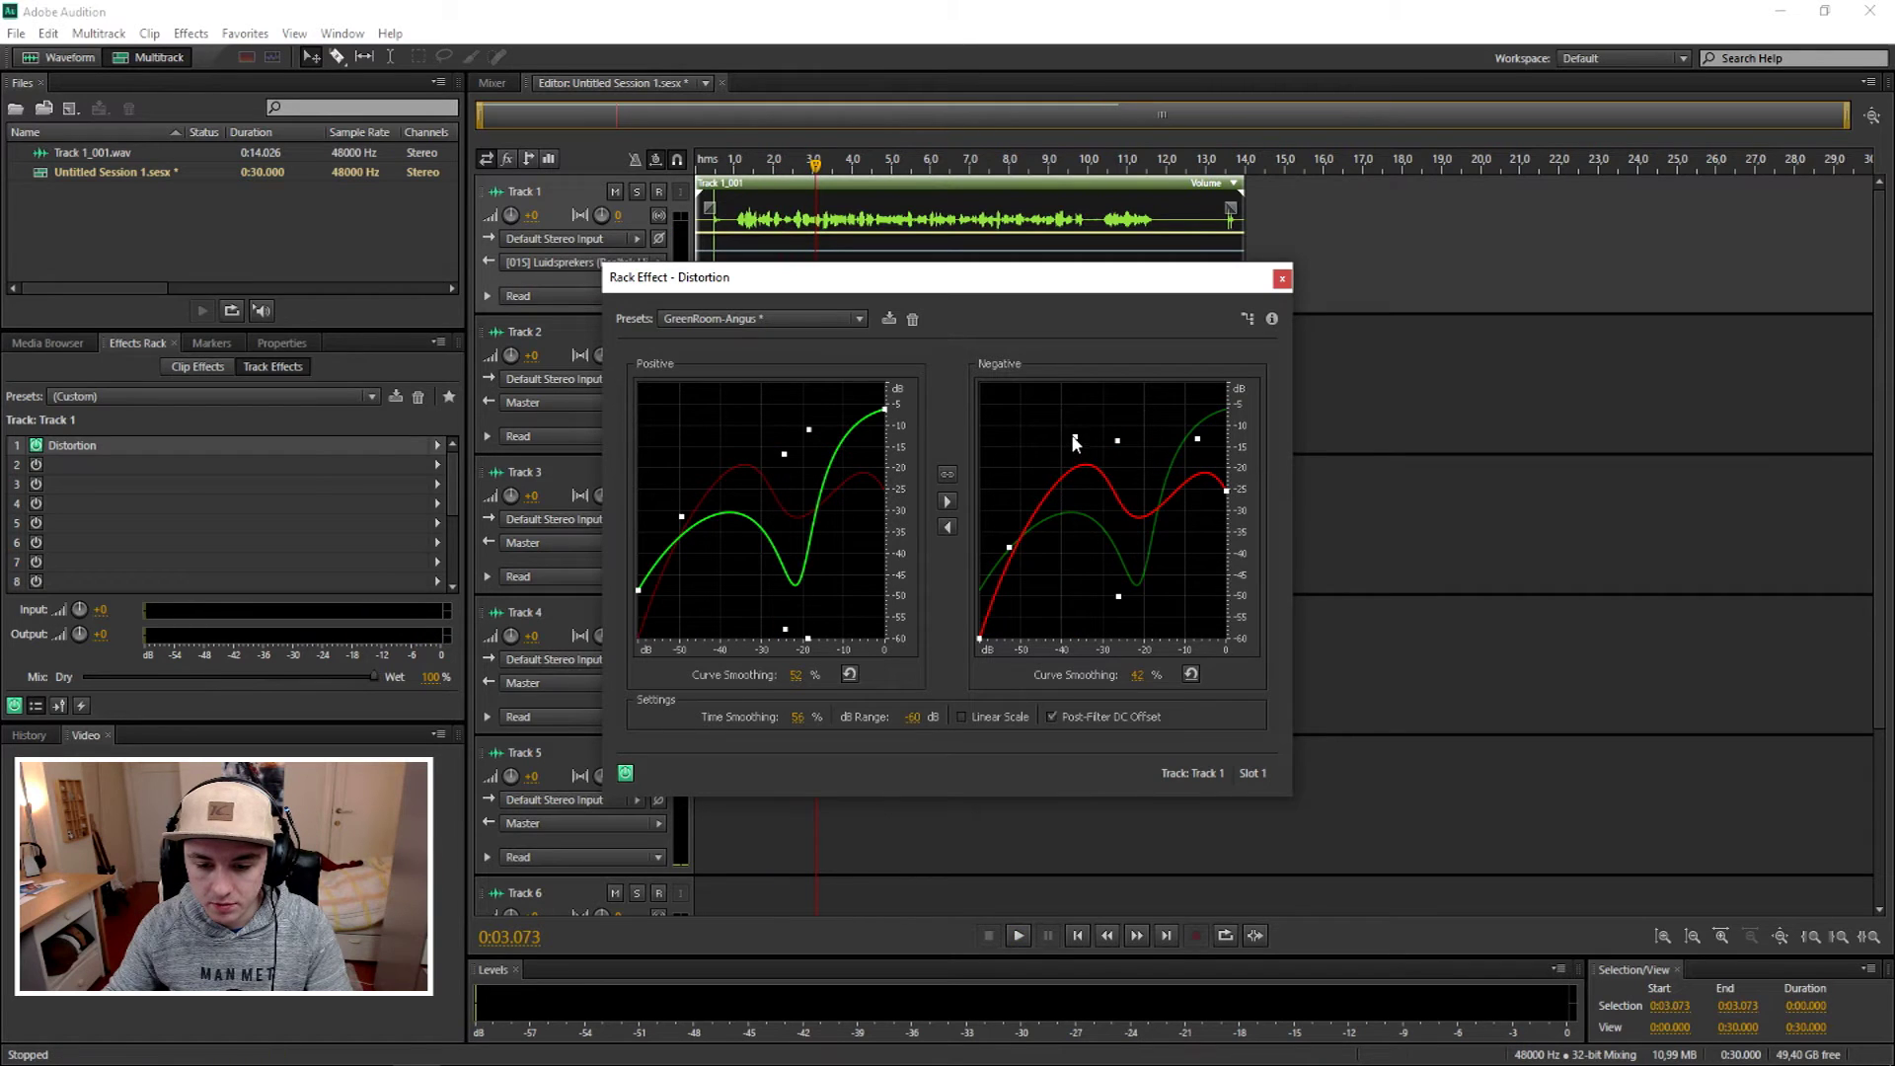